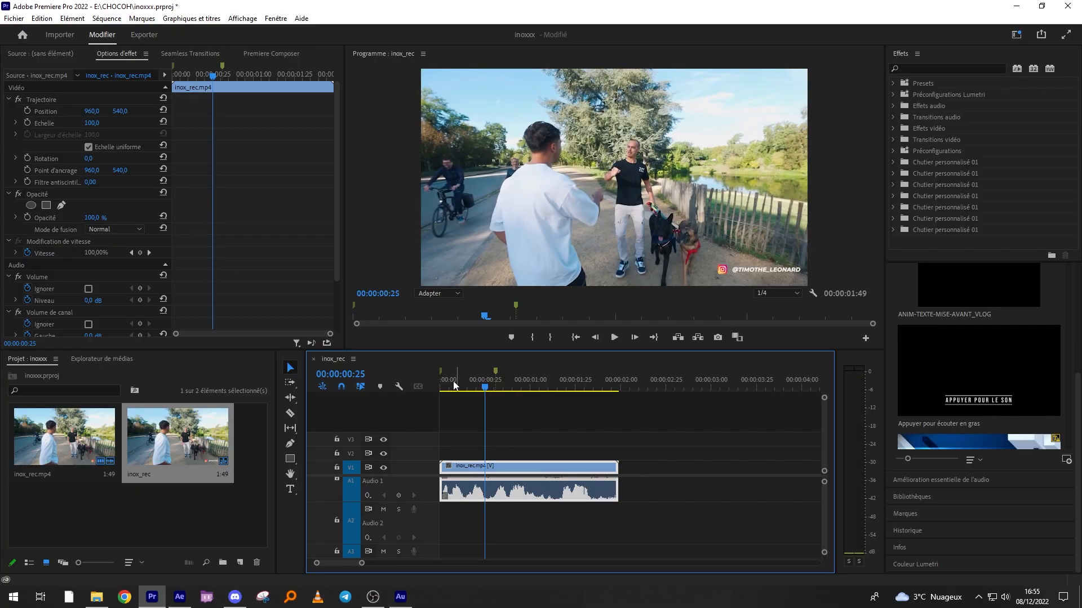
Add the title "ça va bien ?" over the video at the sequence start and shorten its clip to 00:00:02:32
{"action": "left_click_drag", "start_coordinate": [493, 389], "coordinate": [397, 392]}
{"action": "left_click", "coordinate": [498, 450]}
{"action": "left_click", "coordinate": [290, 490]}
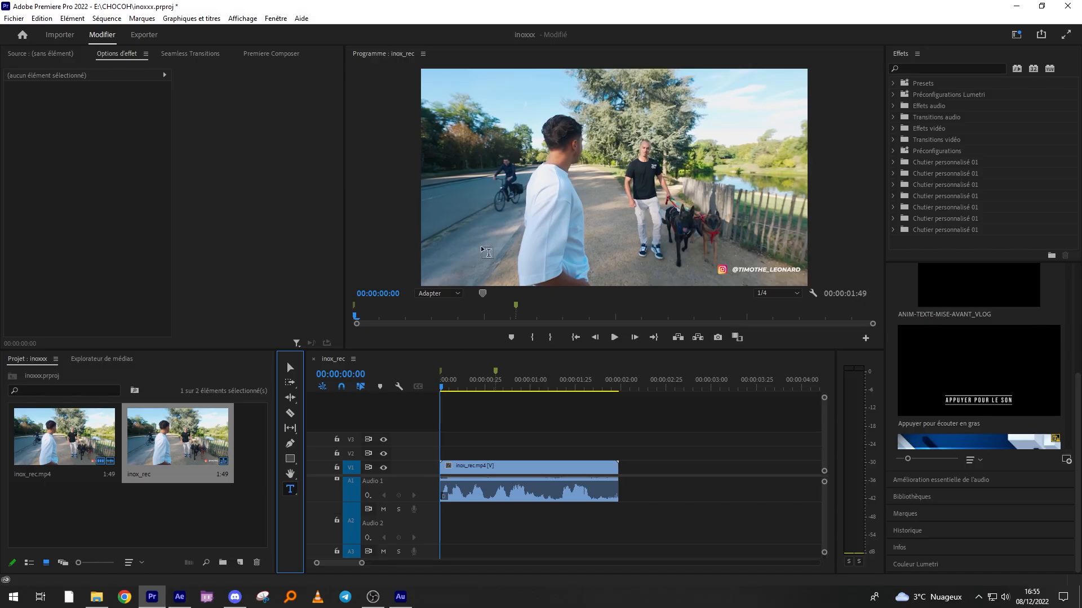
{"action": "left_click", "coordinate": [496, 230]}
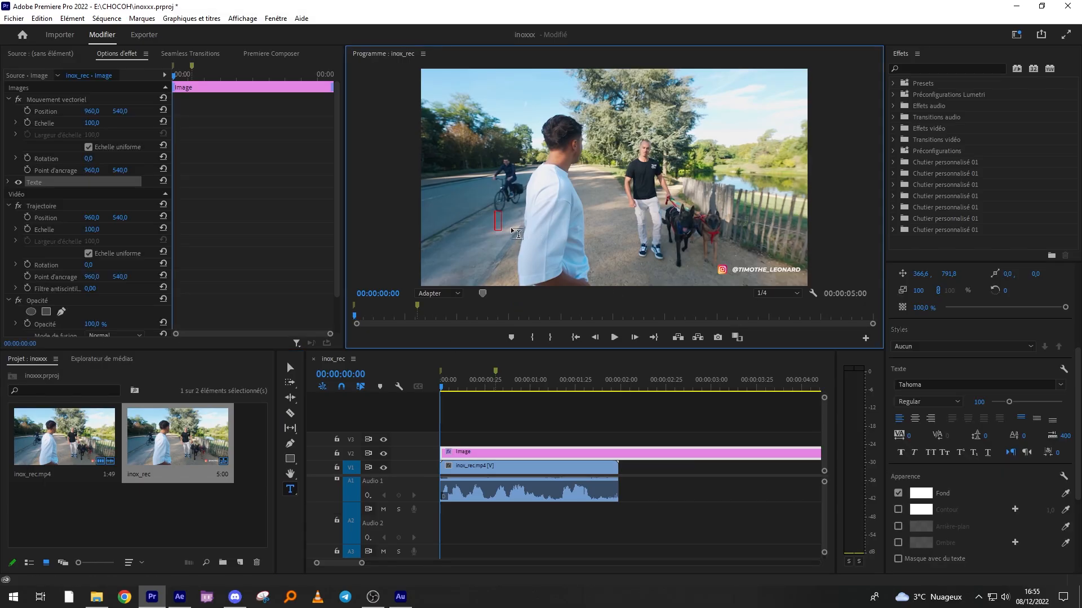
{"action": "type", "text": "Sa va bien"}
{"action": "key", "text": "BackSpace"}
{"action": "key", "text": "BackSpace"}
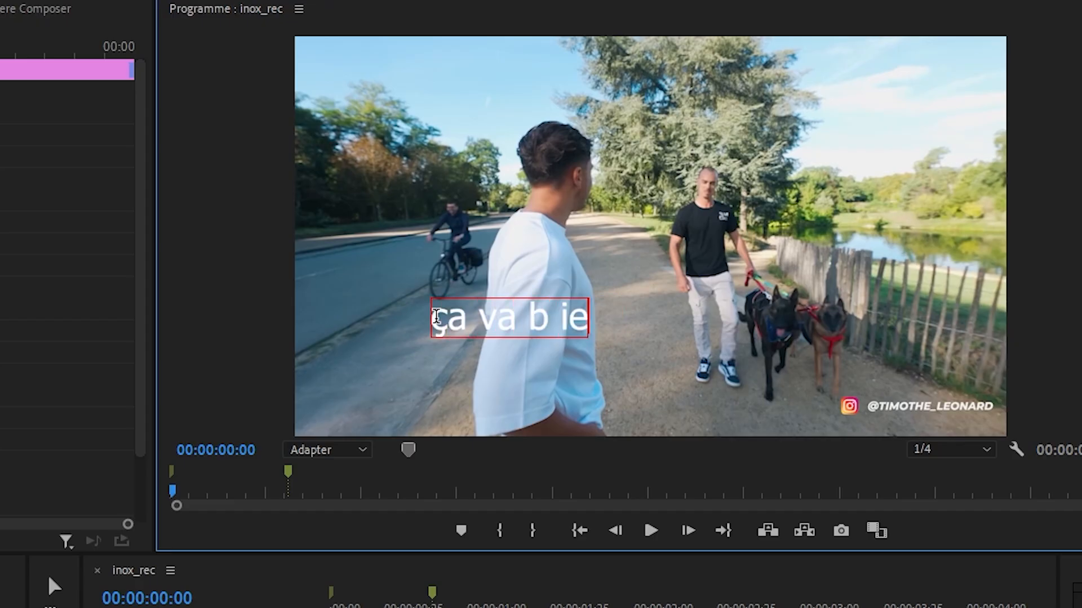
{"action": "type", "text": "en ?"}
{"action": "left_click_drag", "start_coordinate": [821, 454], "coordinate": [558, 454]}
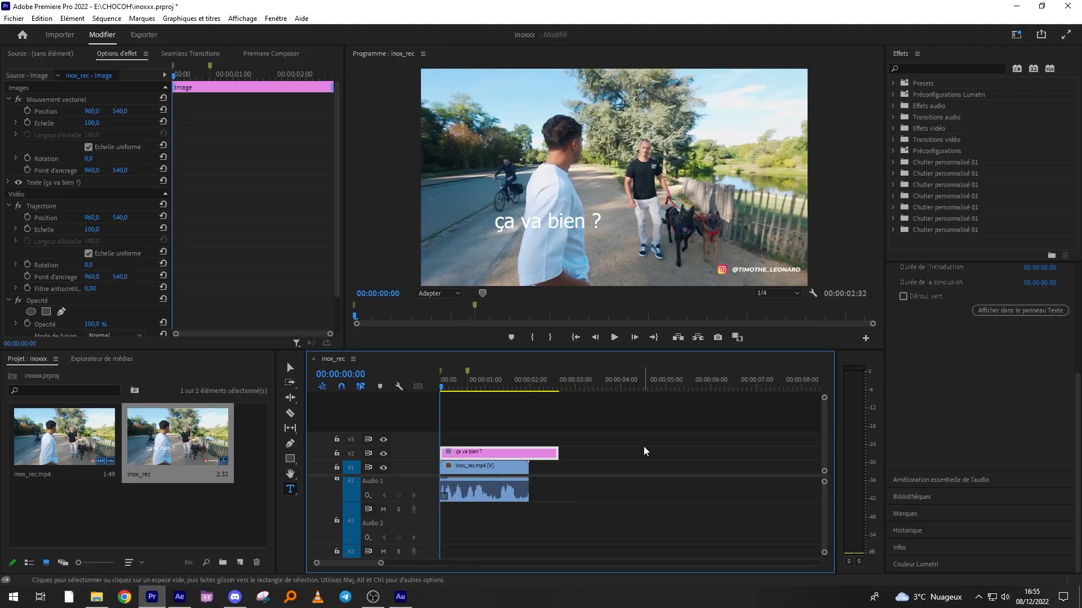
{"action": "key", "text": "="}
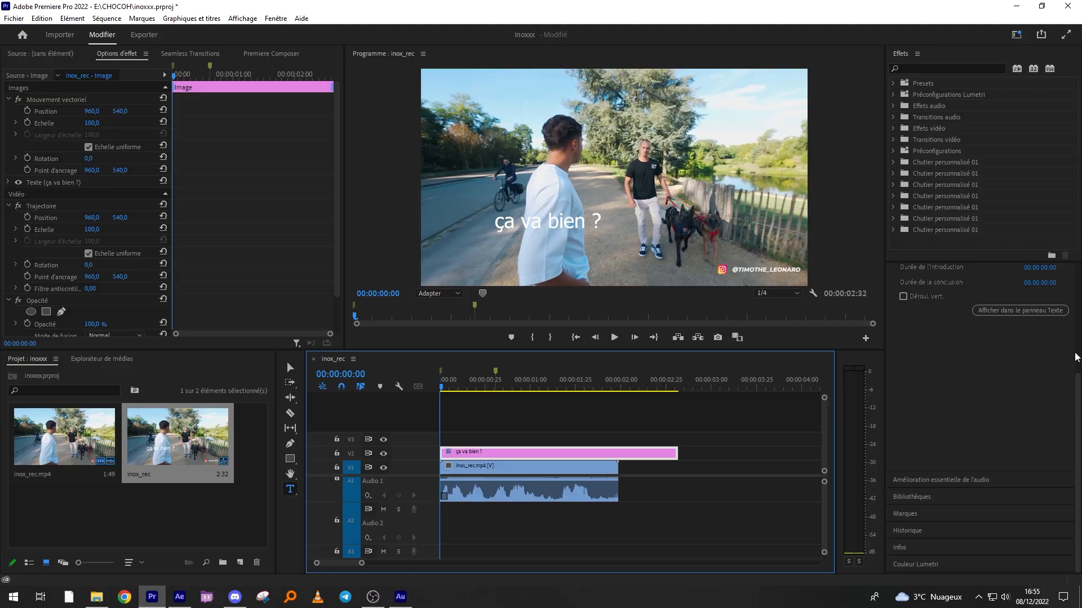
Set the title's font to Integral CF Bold with faux italic
{"action": "scroll", "coordinate": [1014, 349], "scroll_direction": "up", "scroll_amount": 5}
{"action": "left_click", "coordinate": [967, 311]}
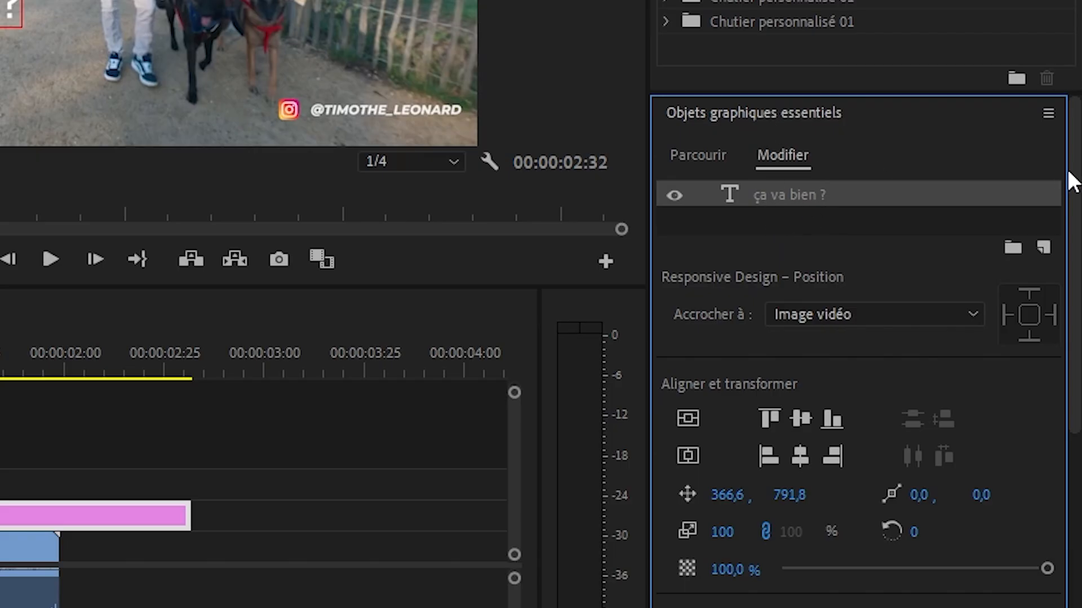
{"action": "left_click_drag", "start_coordinate": [1077, 299], "coordinate": [1071, 361]}
{"action": "scroll", "coordinate": [1046, 406], "scroll_direction": "down", "scroll_amount": 4}
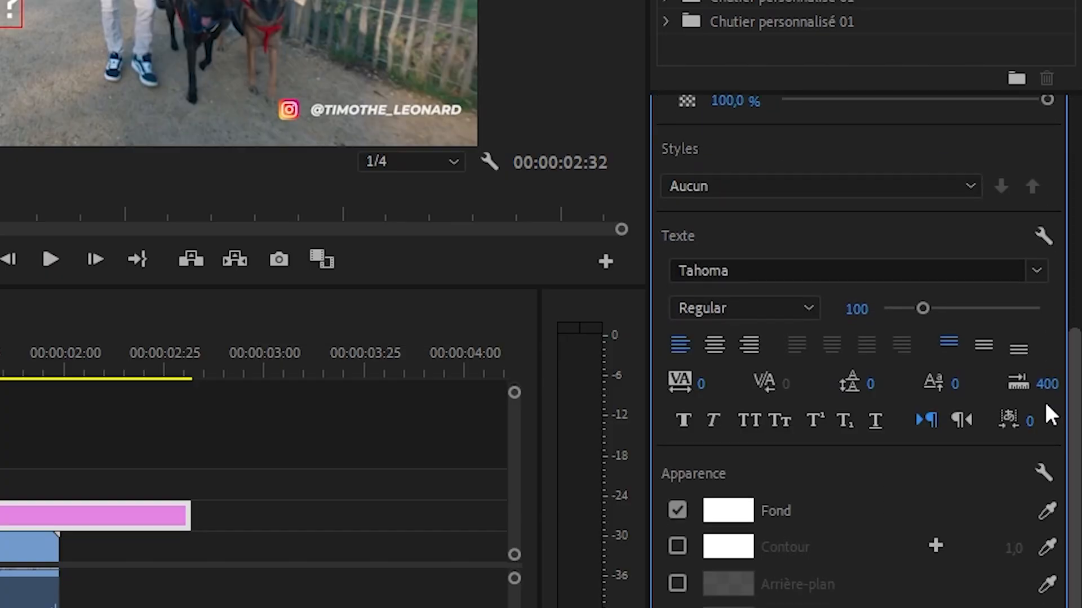
{"action": "left_click", "coordinate": [725, 269]}
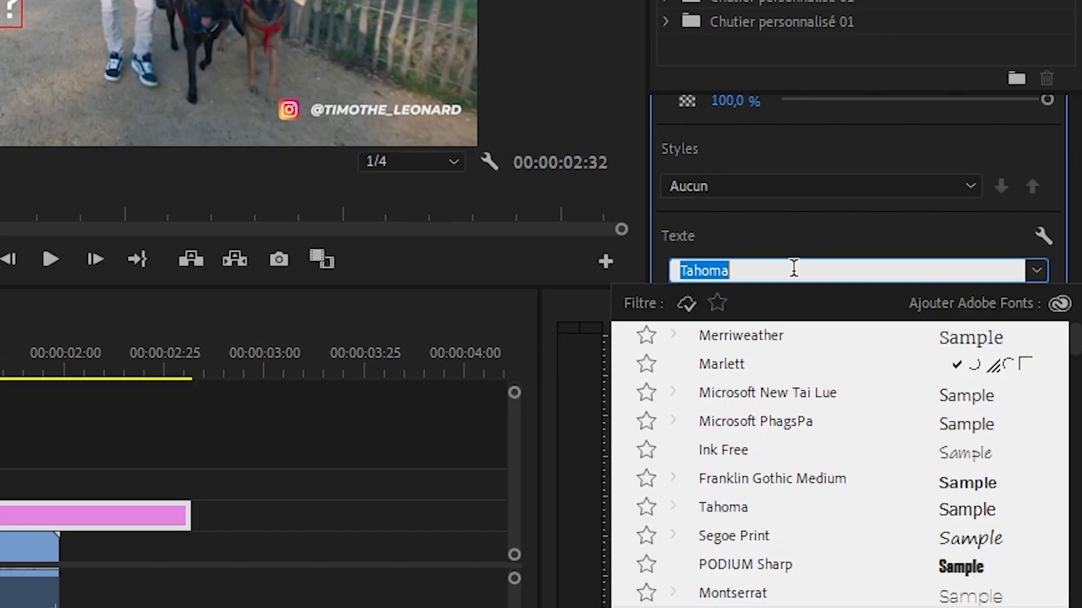
{"action": "type", "text": "cf"}
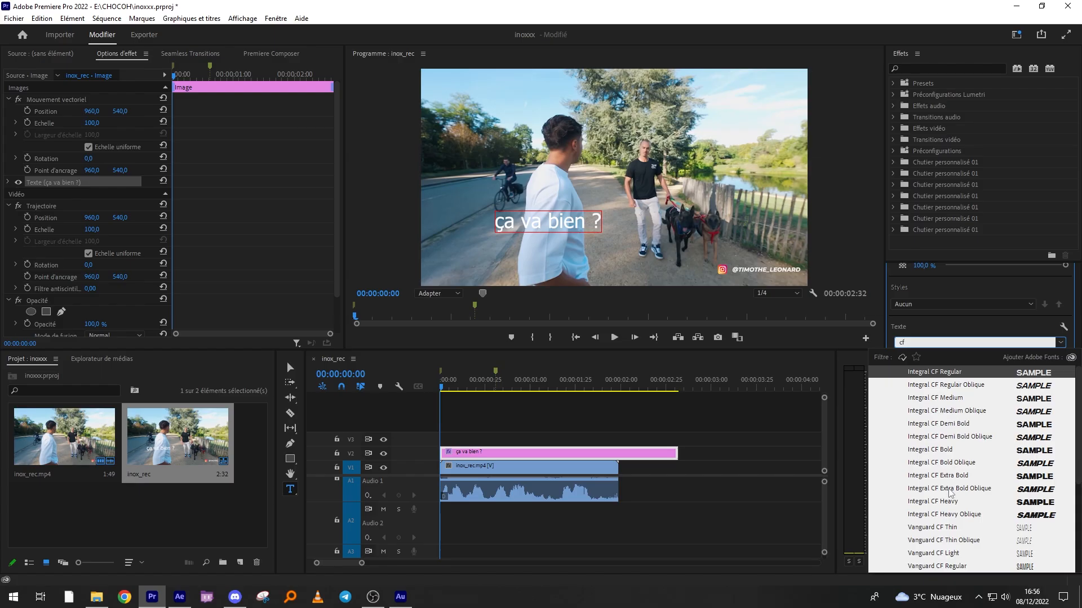
{"action": "left_click", "coordinate": [949, 451]}
{"action": "left_click", "coordinate": [914, 410]}
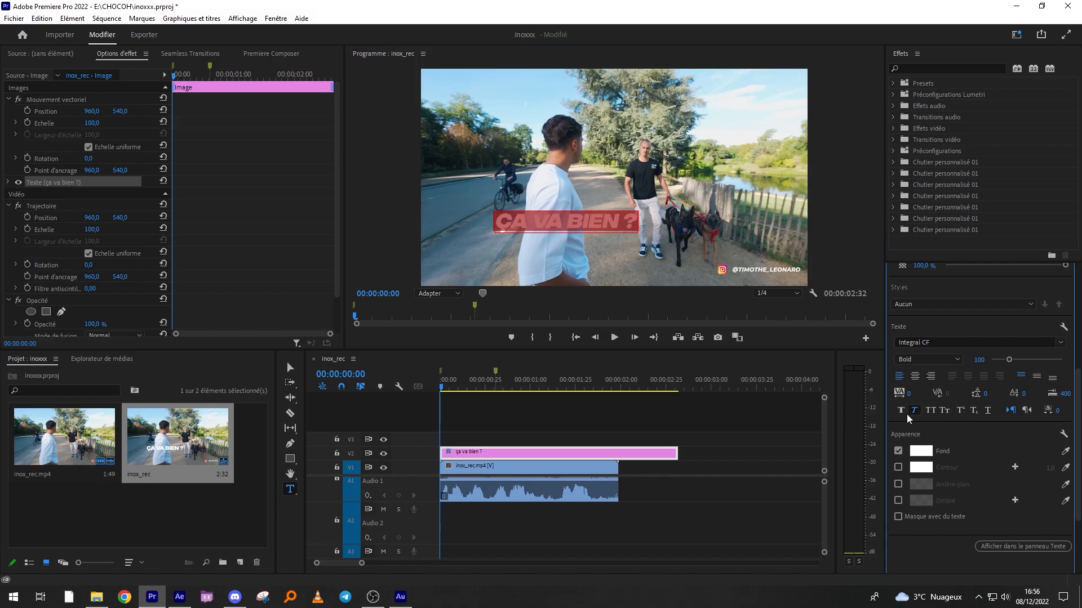
Change the title's fill colour to golden yellow FFD200
{"action": "left_click", "coordinate": [602, 224]}
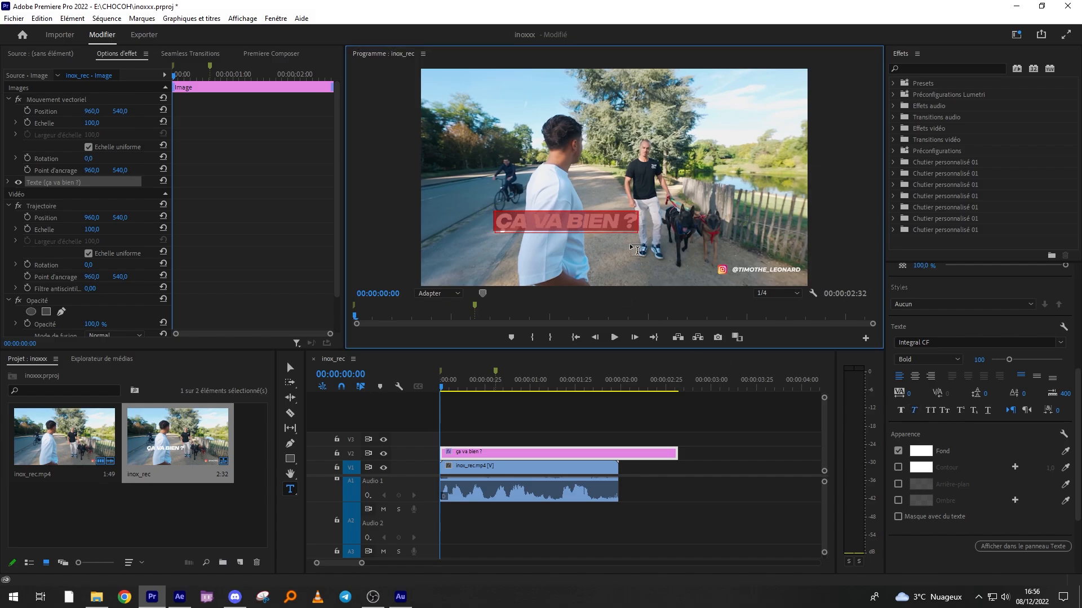
{"action": "left_click", "coordinate": [921, 451]}
{"action": "left_click", "coordinate": [563, 254]}
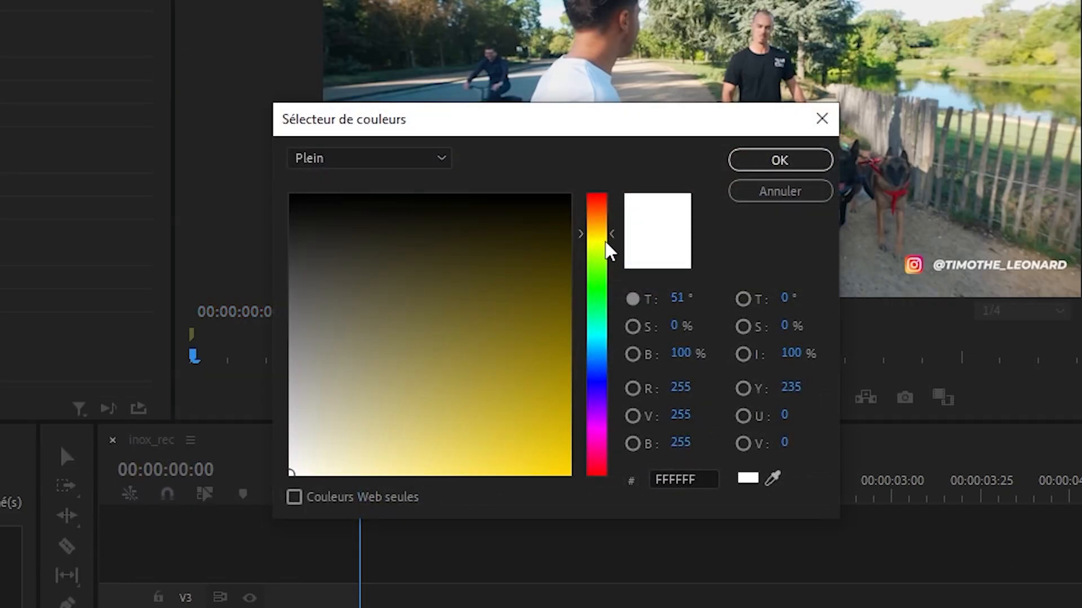
{"action": "left_click", "coordinate": [605, 241]}
{"action": "left_click_drag", "start_coordinate": [555, 363], "coordinate": [626, 503]}
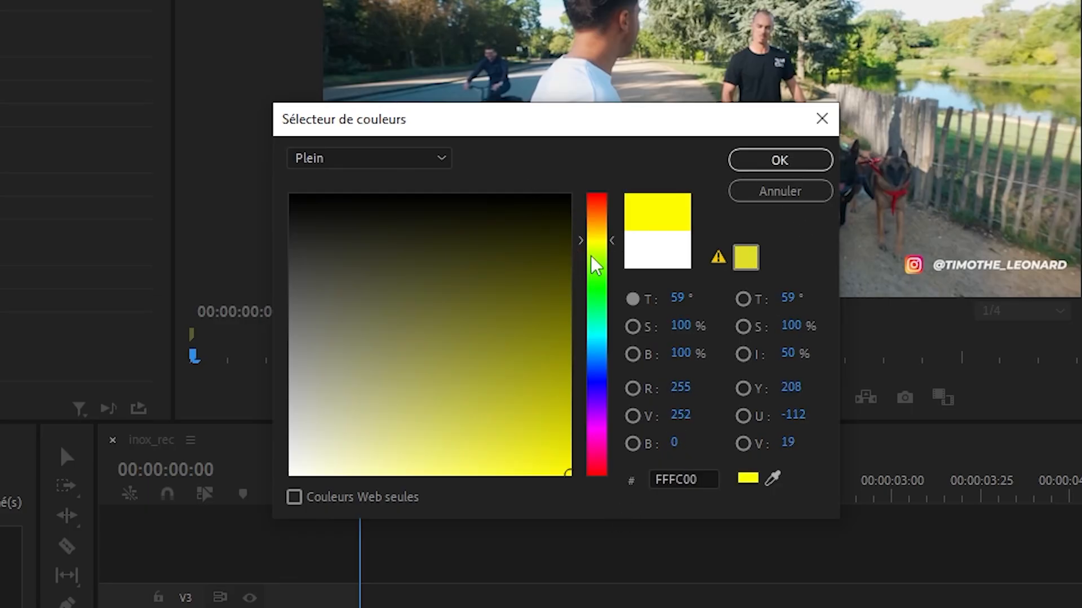
{"action": "left_click_drag", "start_coordinate": [610, 240], "coordinate": [600, 232]}
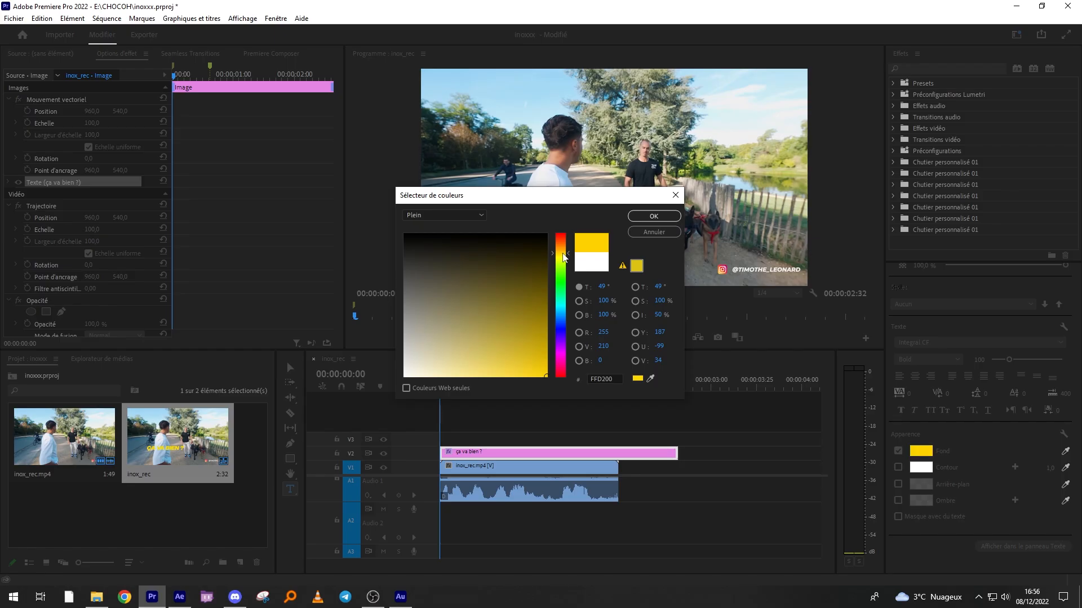
{"action": "left_click", "coordinate": [654, 216]}
{"action": "left_click", "coordinate": [677, 439]}
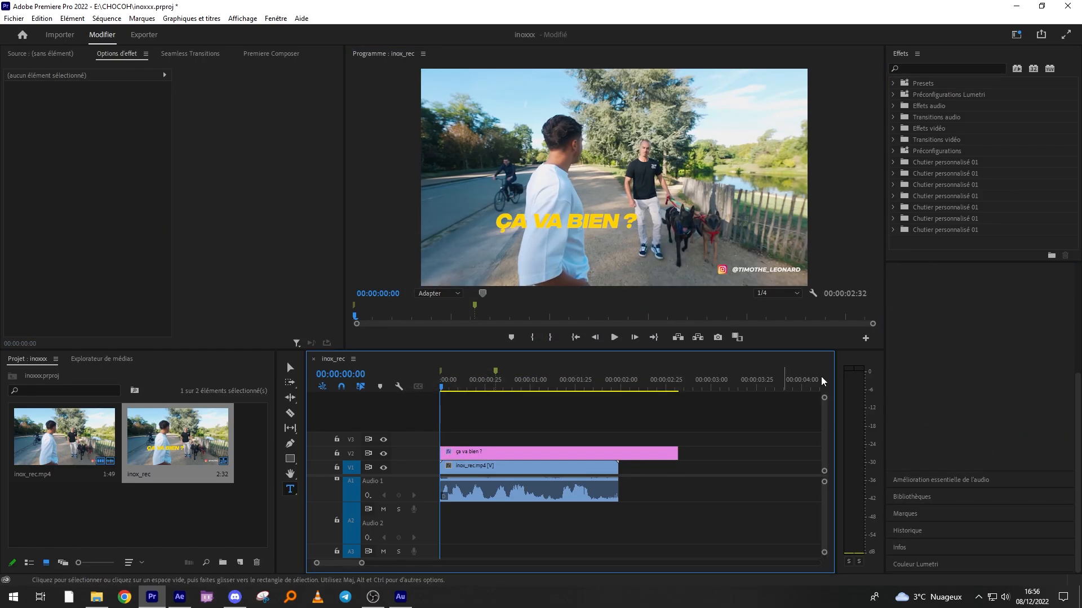
Find the Ombre portée video effect and apply it to the "ça va bien ?" title clip
{"action": "left_click", "coordinate": [947, 70]}
{"action": "type", "text": "ombr"}
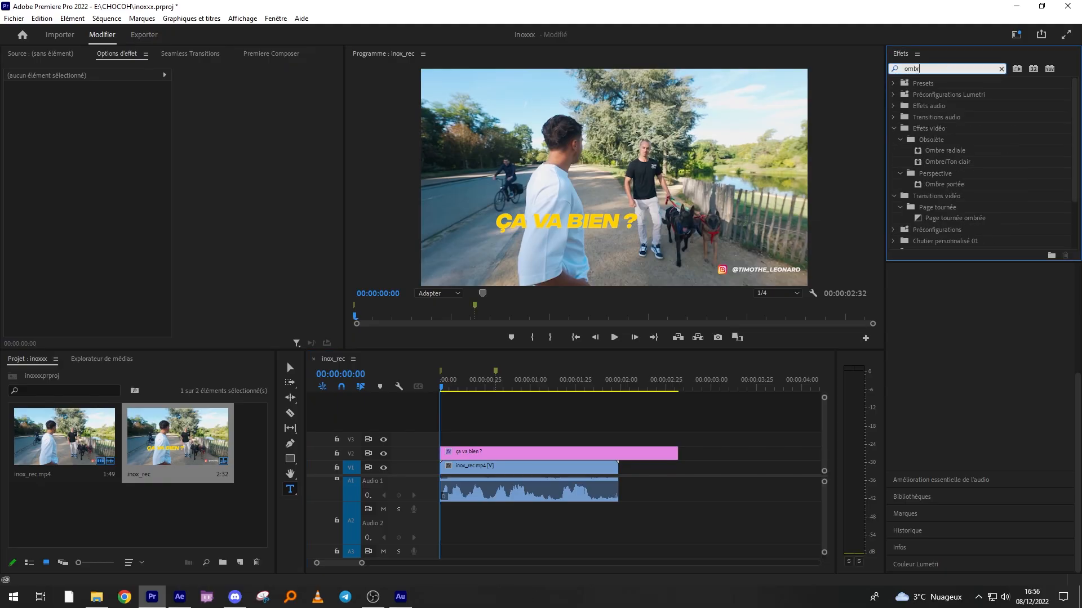
{"action": "type", "text": "e port"}
{"action": "left_click_drag", "start_coordinate": [945, 150], "coordinate": [614, 457]}
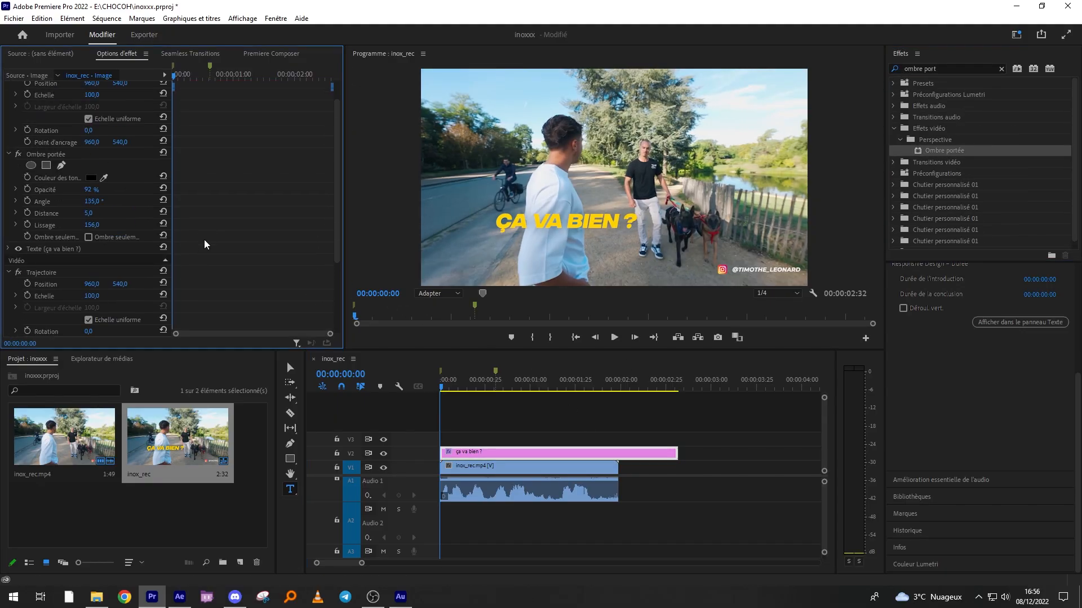
Set the title's drop shadow opacity to 100 % and its colour to orange-red
{"action": "left_click_drag", "start_coordinate": [94, 190], "coordinate": [114, 211]}
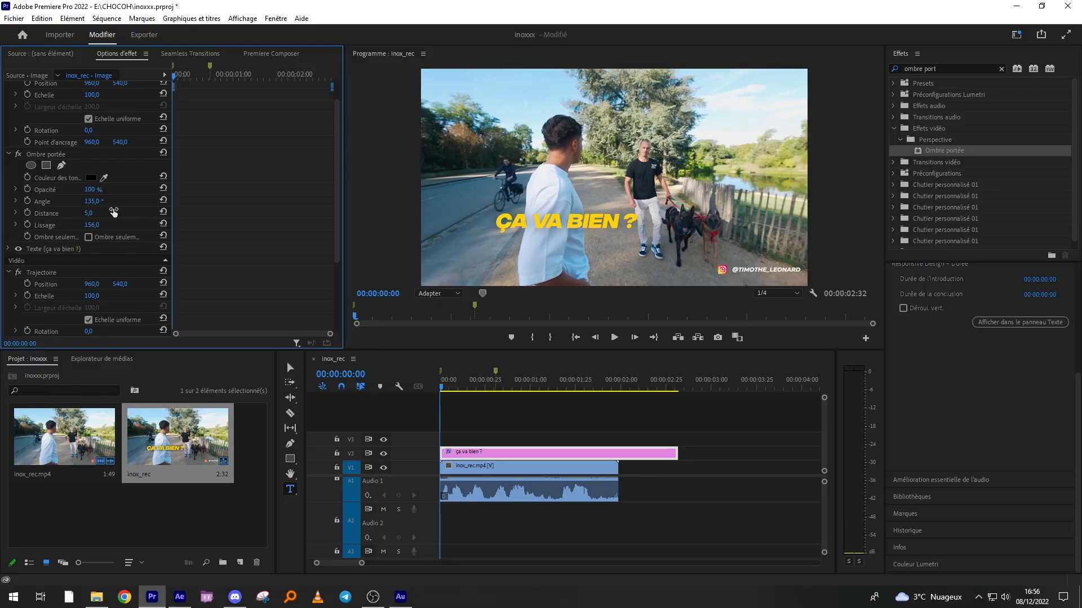
{"action": "left_click", "coordinate": [91, 177]}
{"action": "left_click", "coordinate": [561, 259]}
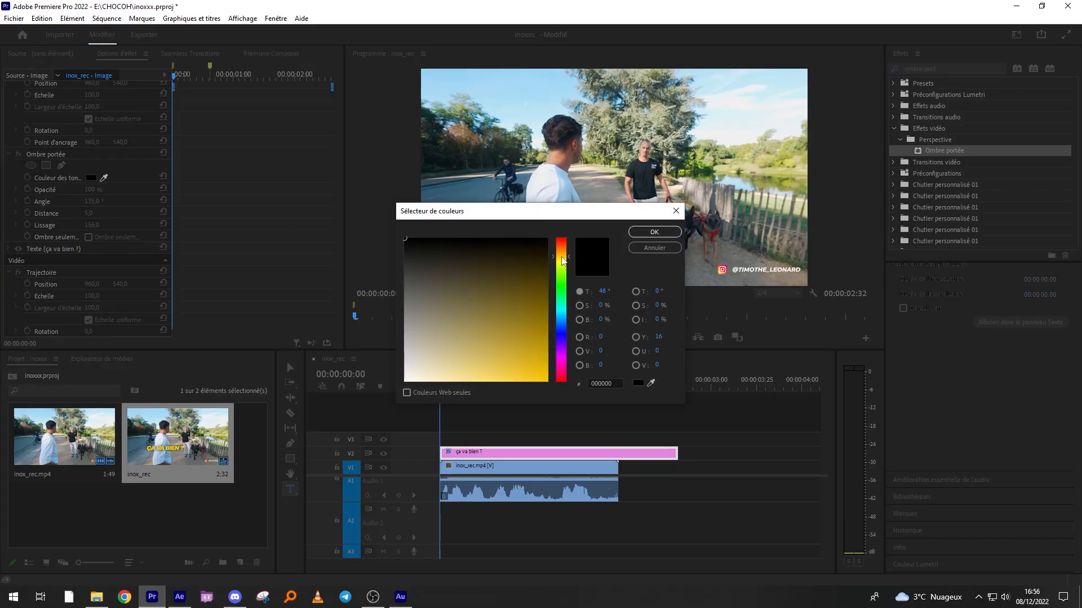
{"action": "left_click_drag", "start_coordinate": [562, 258], "coordinate": [564, 246]}
{"action": "left_click", "coordinate": [546, 381]}
{"action": "left_click", "coordinate": [648, 233]}
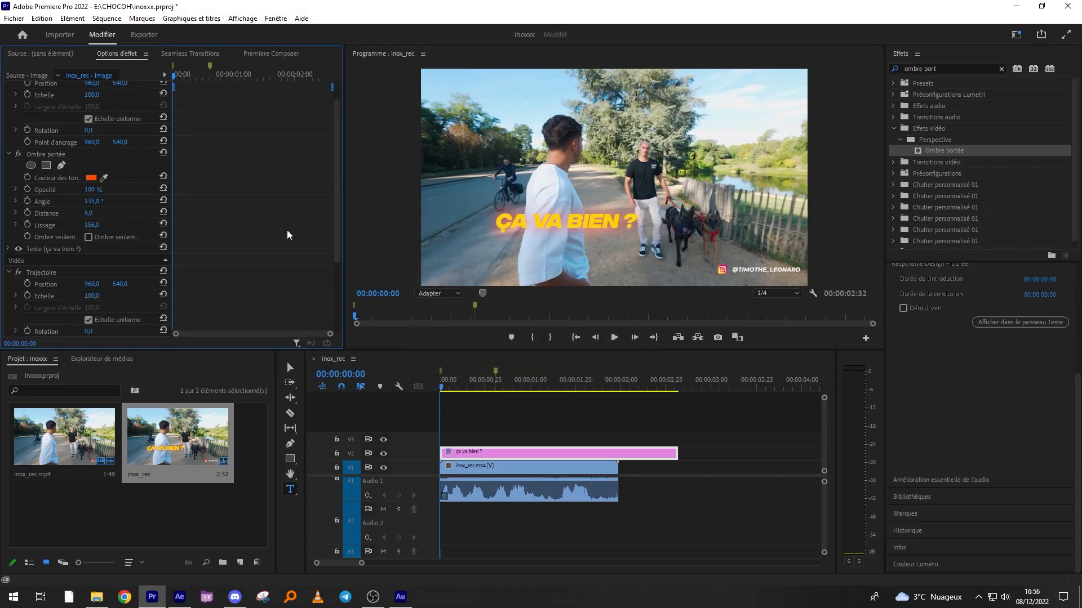
Set the drop shadow's softness (Lissage) to 0 and its distance to 10
{"action": "left_click_drag", "start_coordinate": [88, 228], "coordinate": [104, 224]}
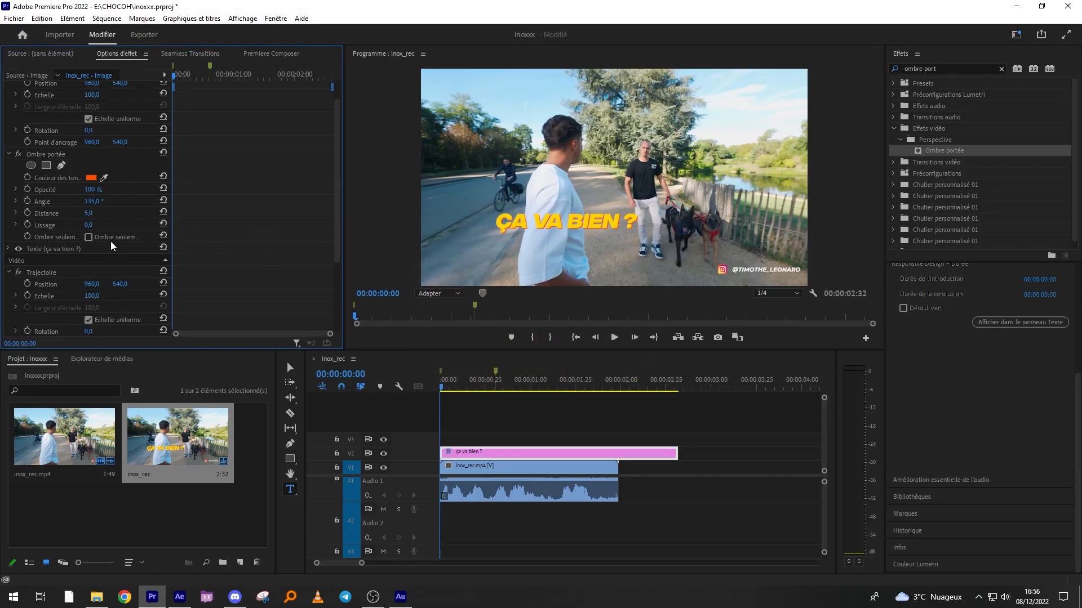
{"action": "key", "text": "BackSpace"}
{"action": "type", "text": "10"}
{"action": "key", "text": "Return"}
Centre the "ça va bien ?" title horizontally and vertically in the frame and enlarge its text to size 124
{"action": "left_click", "coordinate": [603, 220]}
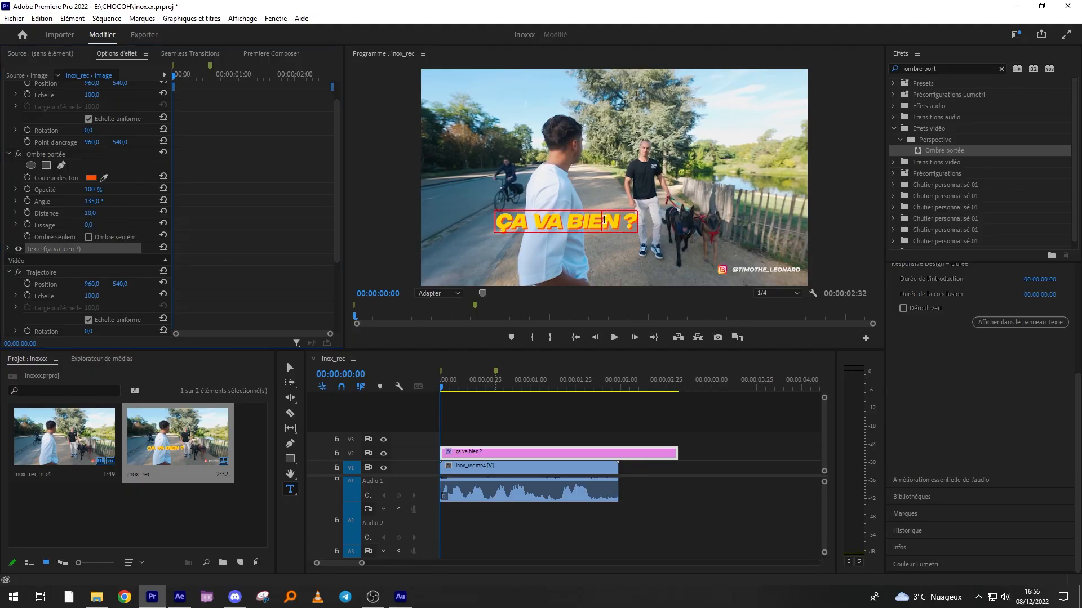
{"action": "key", "text": "ctrl+a"}
{"action": "left_click_drag", "start_coordinate": [1077, 380], "coordinate": [1076, 328]}
{"action": "left_click", "coordinate": [902, 380]}
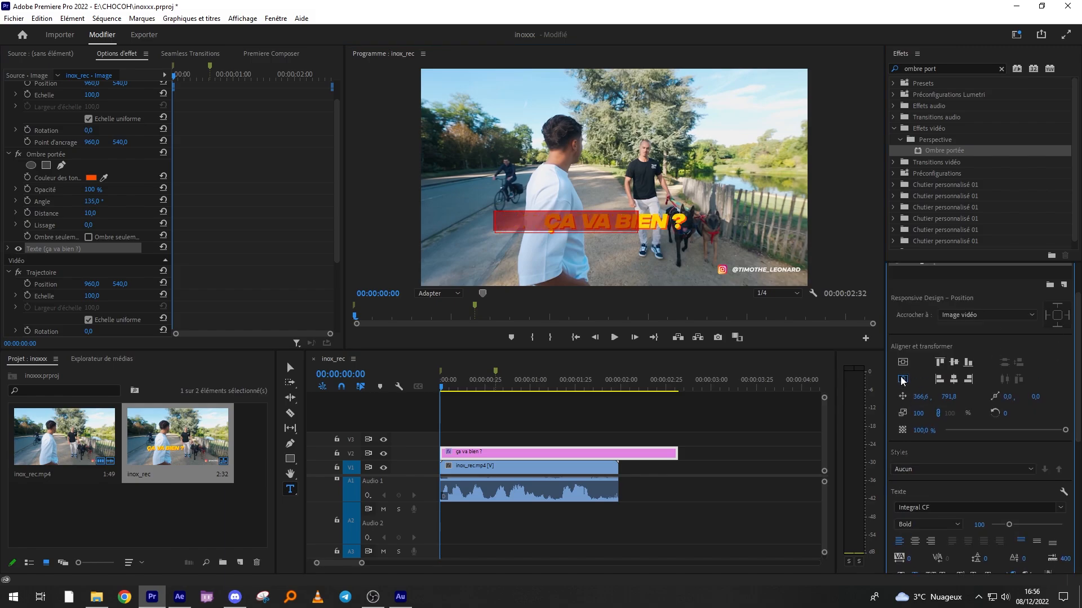
{"action": "left_click_drag", "start_coordinate": [1008, 526], "coordinate": [1012, 526]}
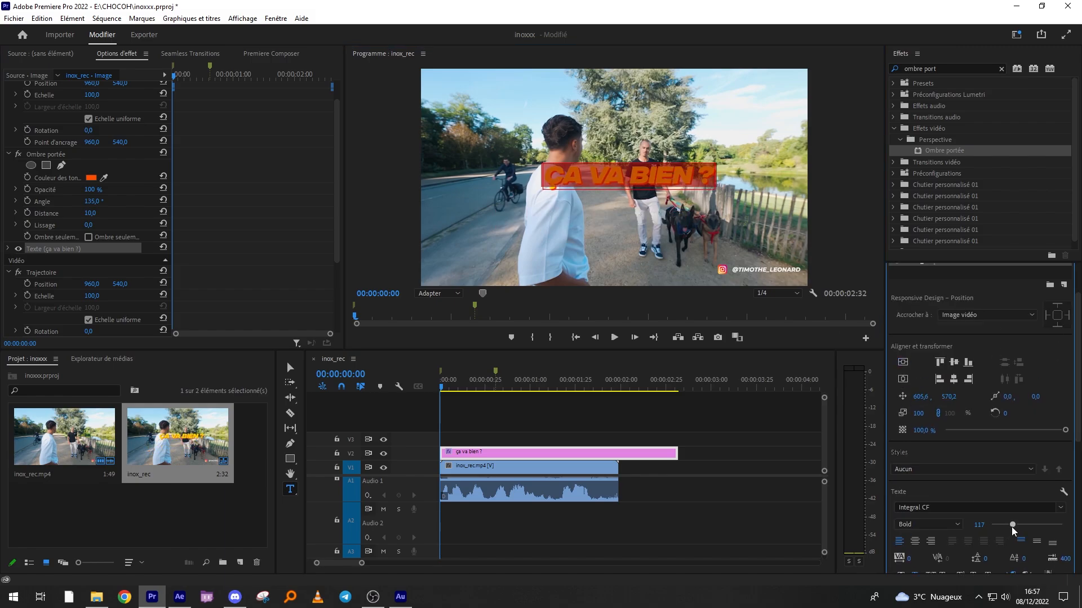
{"action": "left_click", "coordinate": [669, 435]}
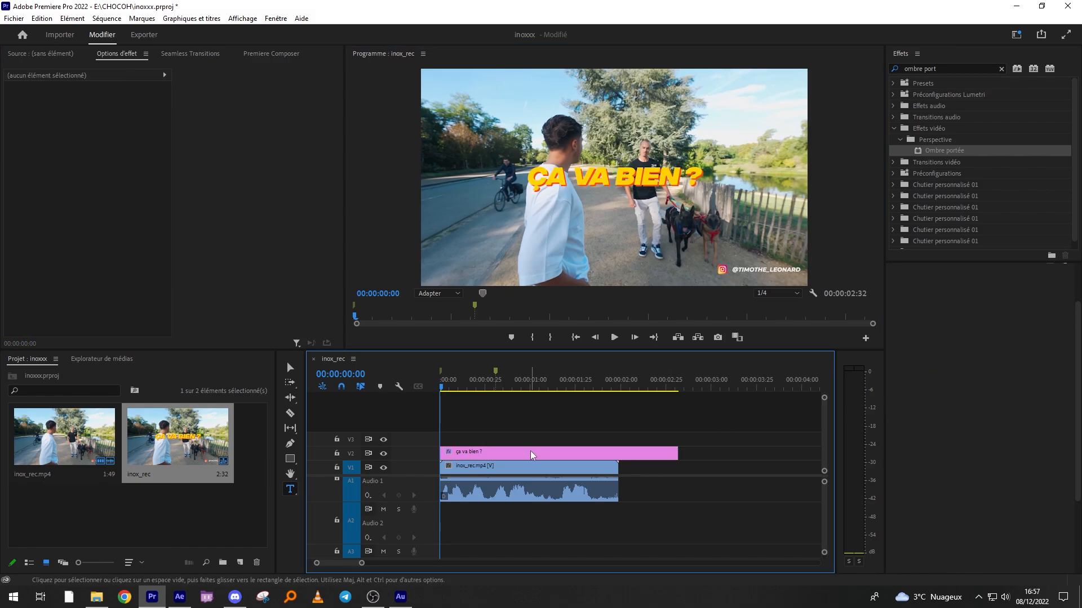
Duplicate the title clip onto track V3 and shift the copy about 31 frames from the sequence start
{"action": "left_click", "coordinate": [529, 451]}
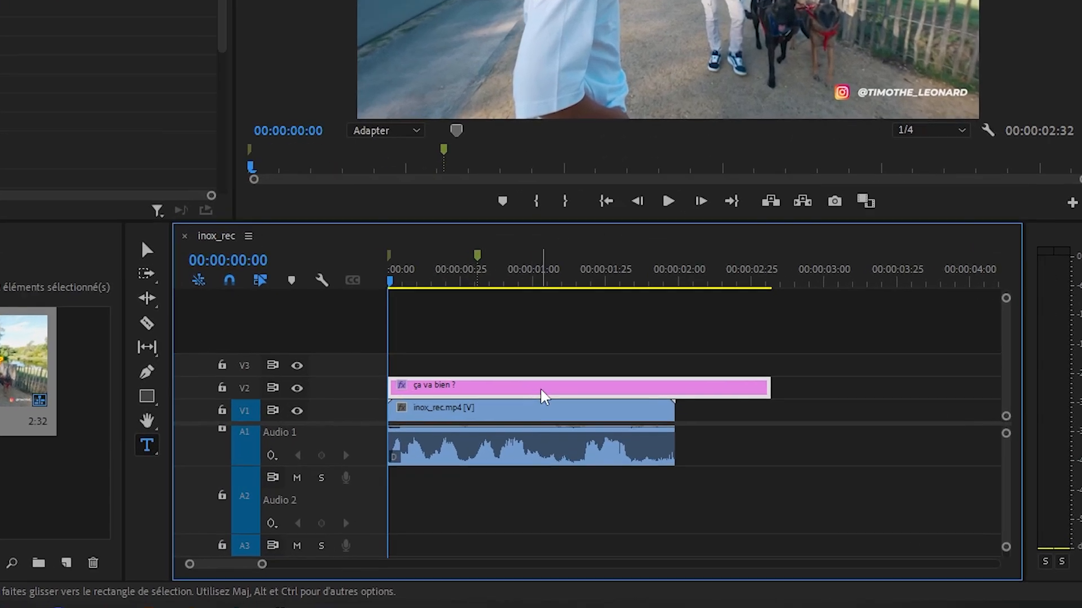
{"action": "left_click_drag", "start_coordinate": [543, 396], "coordinate": [542, 341]}
{"action": "left_click_drag", "start_coordinate": [466, 344], "coordinate": [565, 351]}
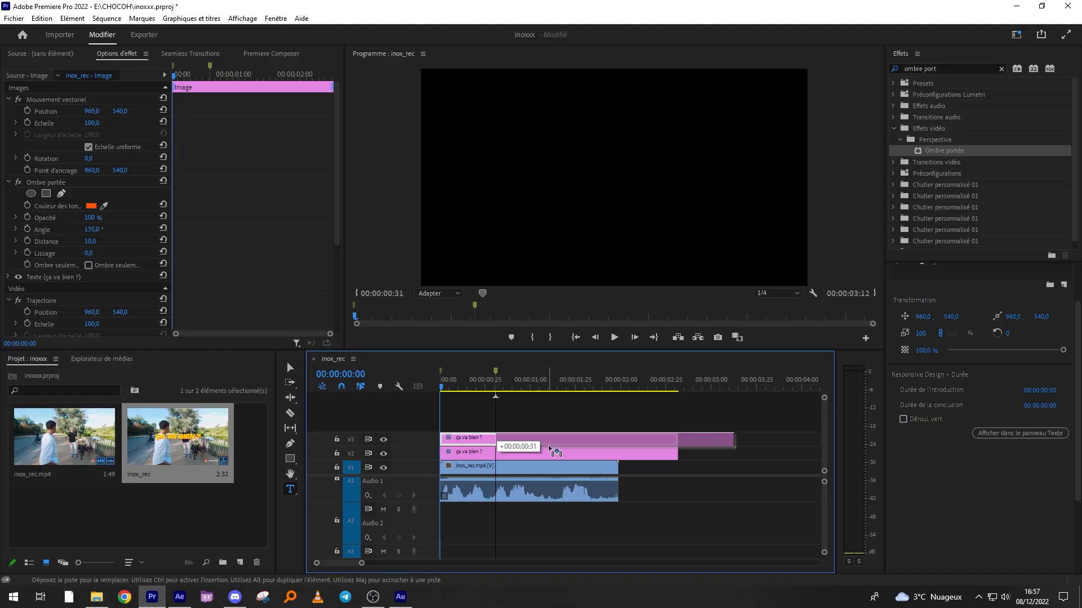
{"action": "left_click_drag", "start_coordinate": [549, 446], "coordinate": [548, 444]}
Replace the text of the V3 title copy with "la forme ?"
{"action": "left_click", "coordinate": [521, 387]}
{"action": "left_click", "coordinate": [647, 182]}
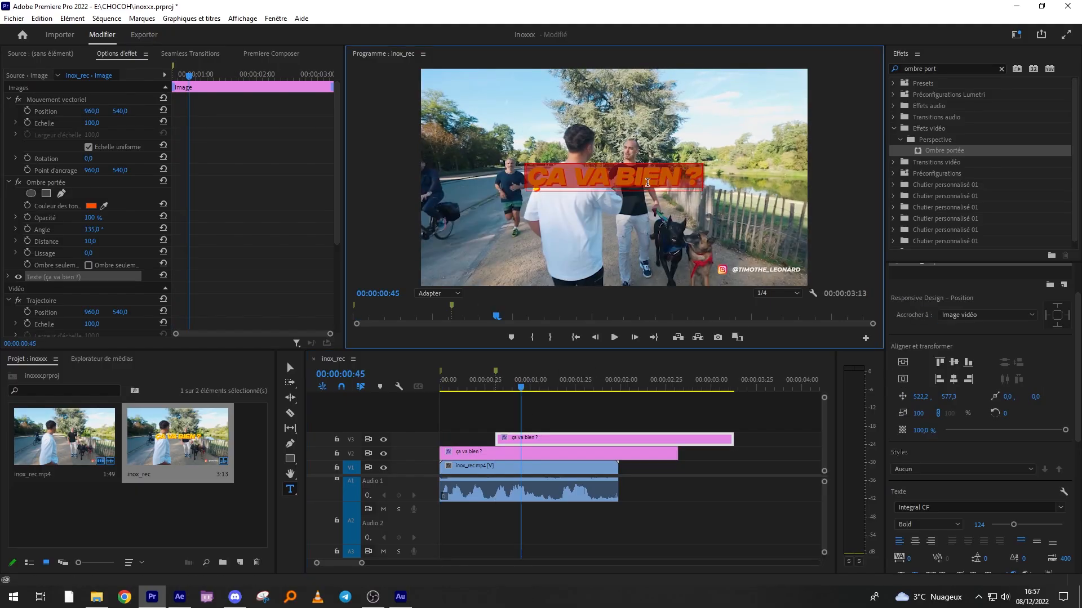
{"action": "type", "text": "FORMEN"}
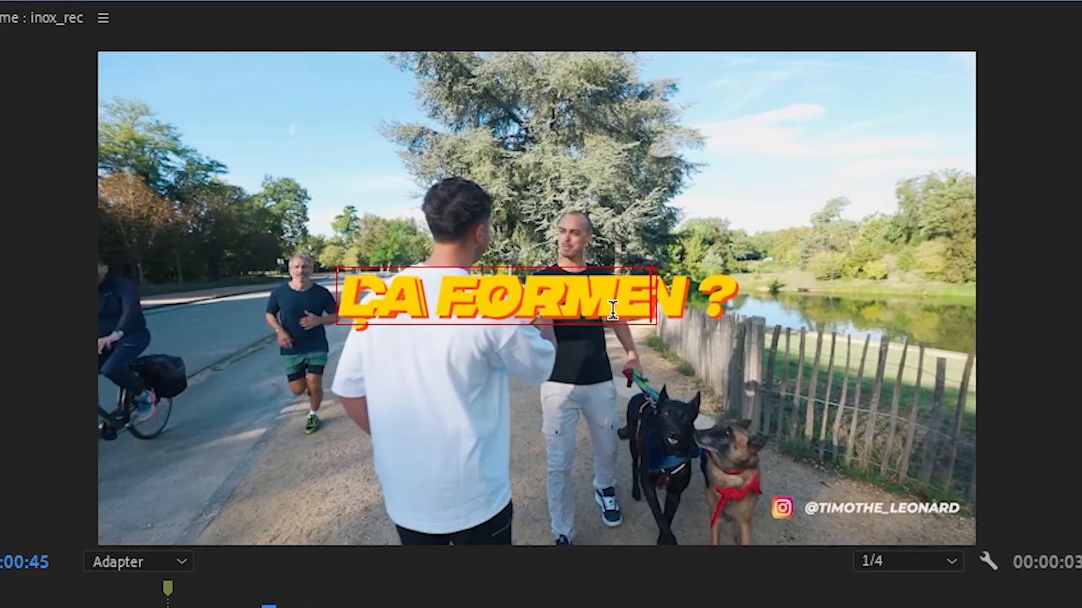
{"action": "key", "text": "BackSpace"}
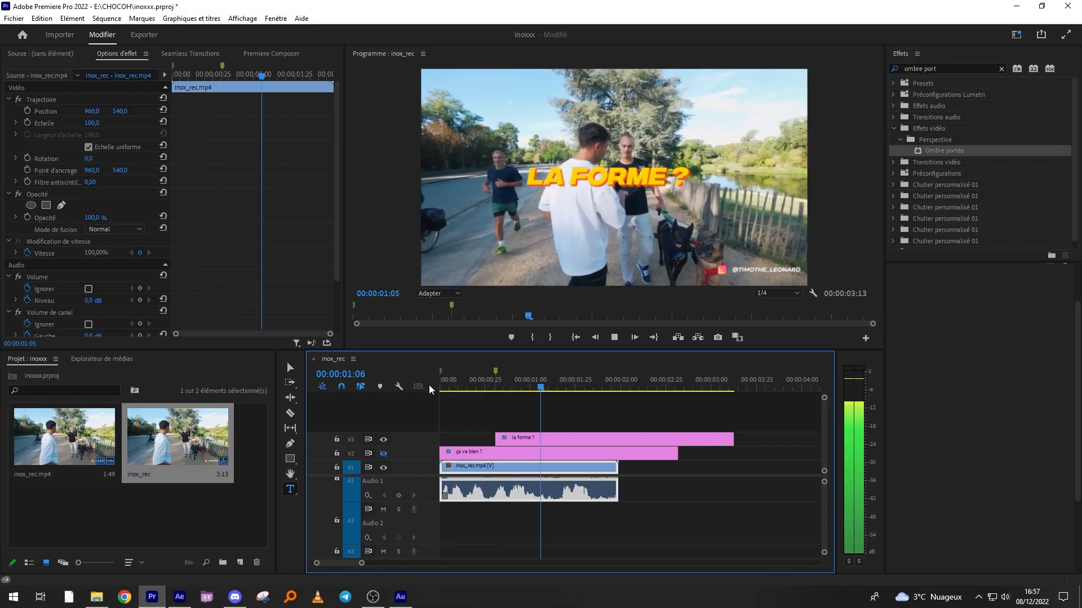
Stop the playback and make the V2 title track visible again
{"action": "key", "text": "c"}
{"action": "key", "text": "space"}
{"action": "key", "text": "v"}
{"action": "left_click", "coordinate": [384, 453]}
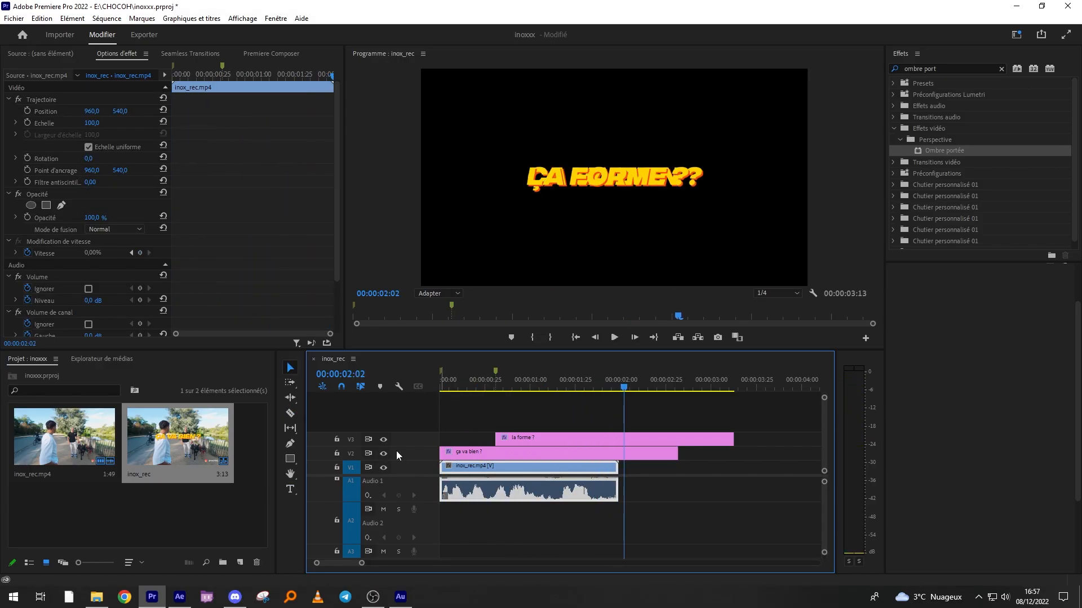
Hide track V2 and change the fill colour of the "la forme ?" title to bright green at 00:00:00:42
{"action": "left_click_drag", "start_coordinate": [577, 384], "coordinate": [515, 385]}
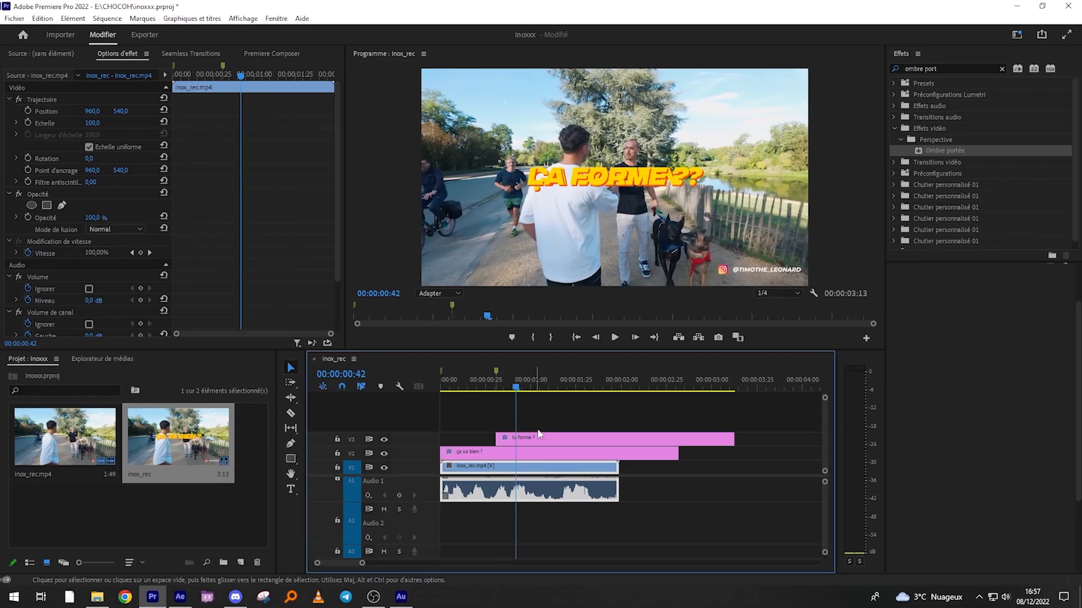
{"action": "left_click", "coordinate": [536, 441]}
{"action": "left_click", "coordinate": [384, 454]}
{"action": "key", "text": "t"}
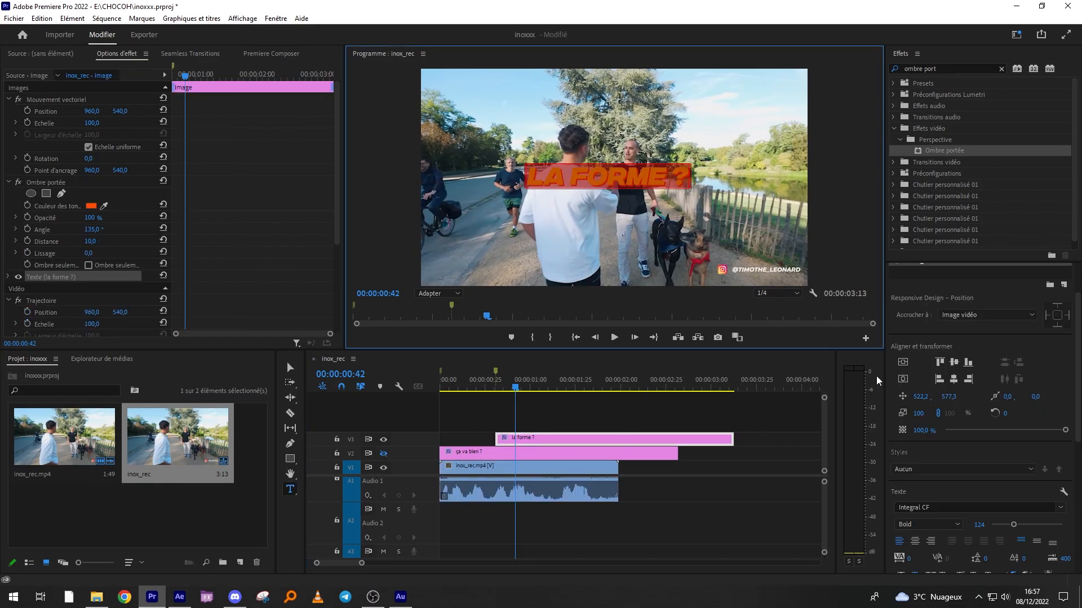
{"action": "scroll", "coordinate": [1067, 373], "scroll_direction": "down", "scroll_amount": 4}
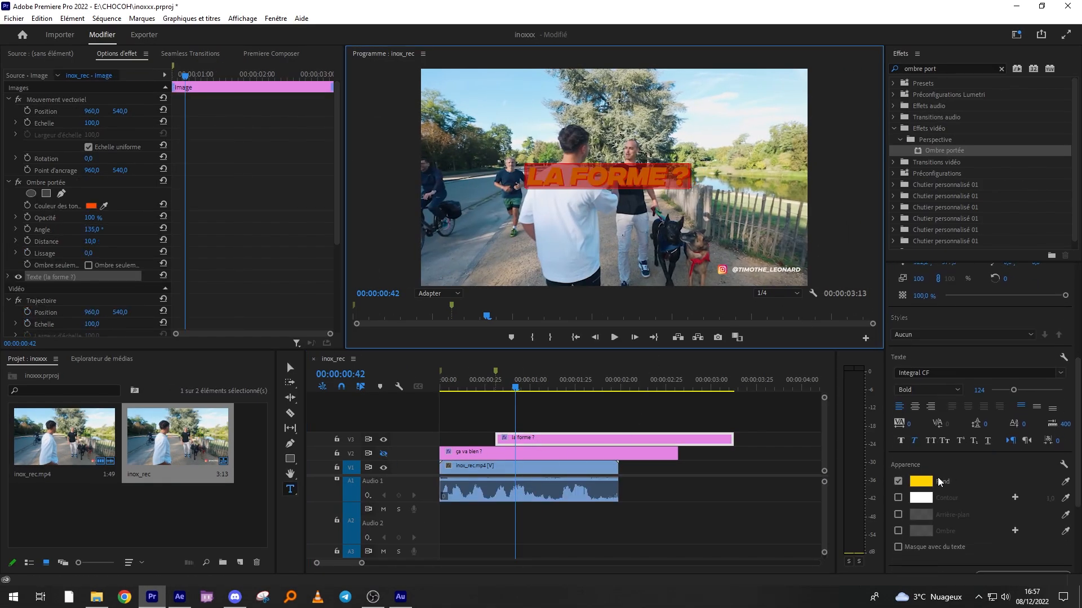
{"action": "left_click", "coordinate": [920, 481]}
{"action": "left_click", "coordinate": [561, 289]}
{"action": "left_click", "coordinate": [654, 217]}
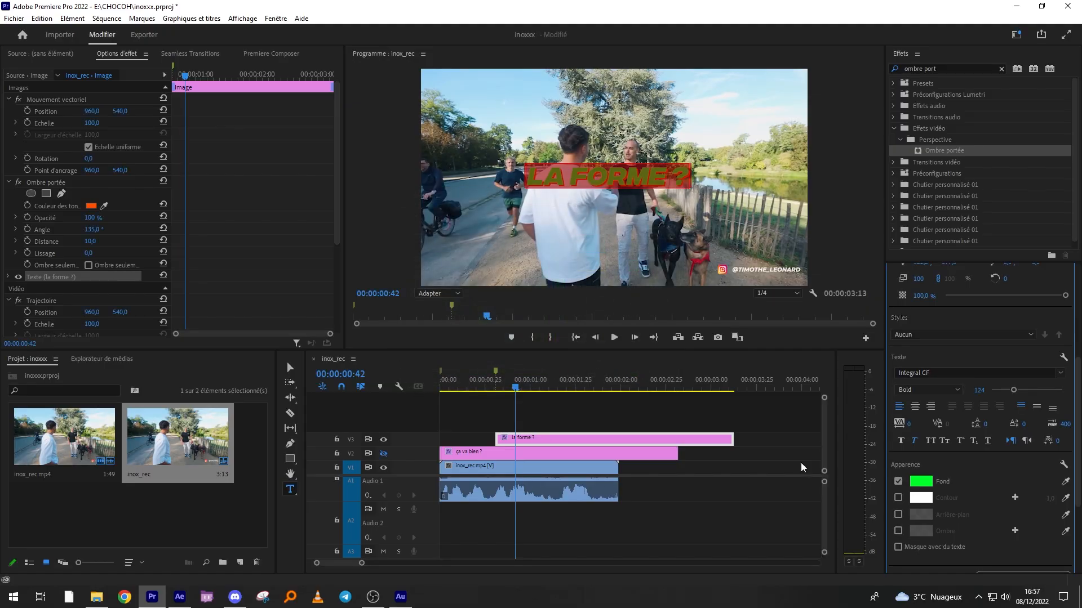
Turn off the Ombre portée effect on the "la forme ?" title and deselect the clip
{"action": "left_click", "coordinate": [18, 182]}
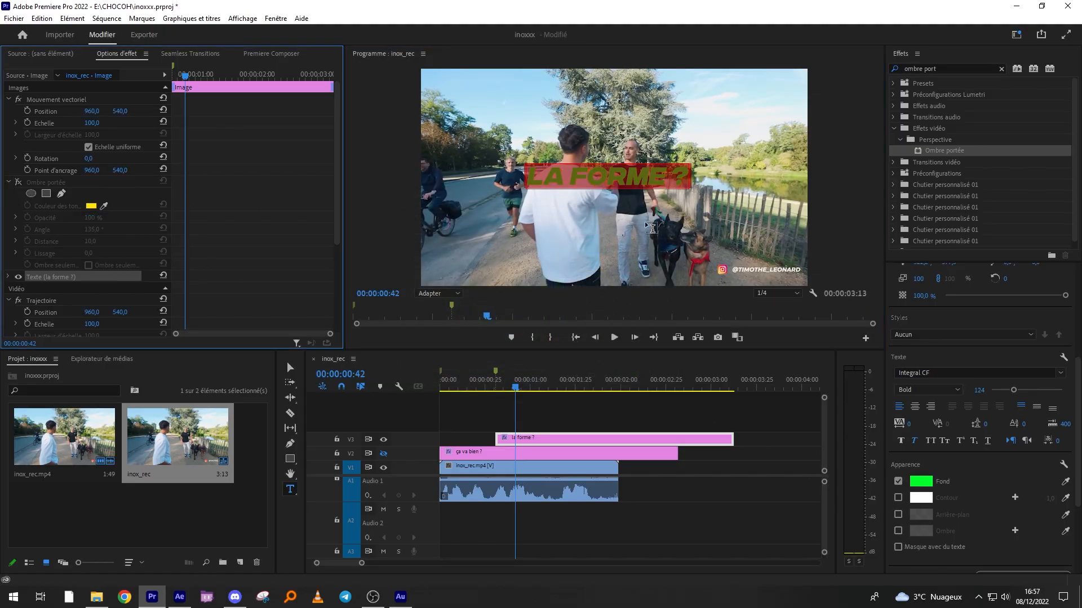
{"action": "left_click", "coordinate": [733, 408]}
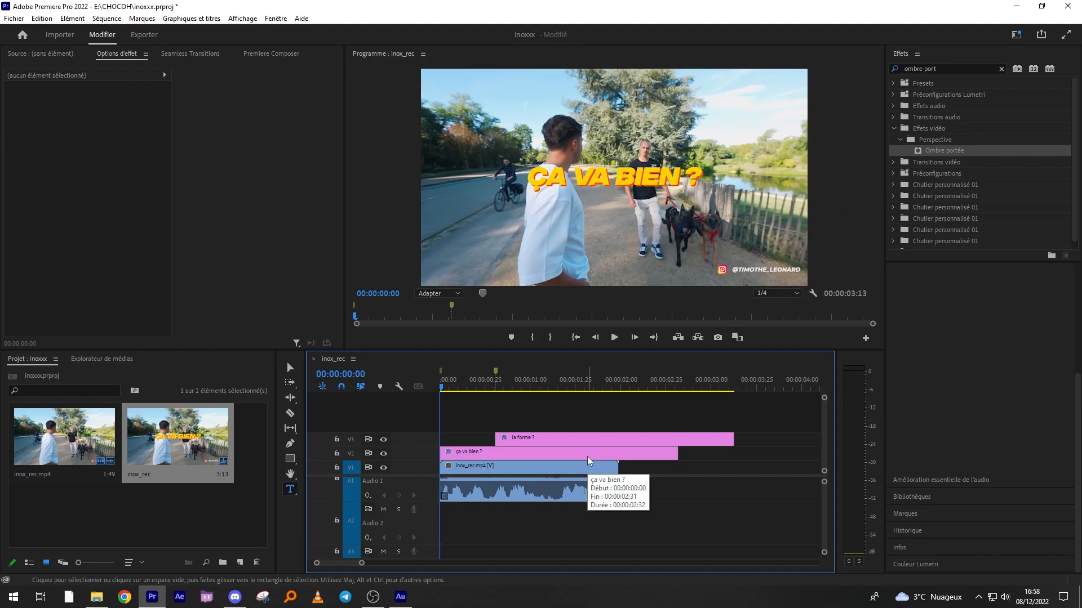
Replace the "ça va bien ?" title on V2 with an After Effects composition, saving the project as "texte inox"
{"action": "right_click", "coordinate": [587, 457]}
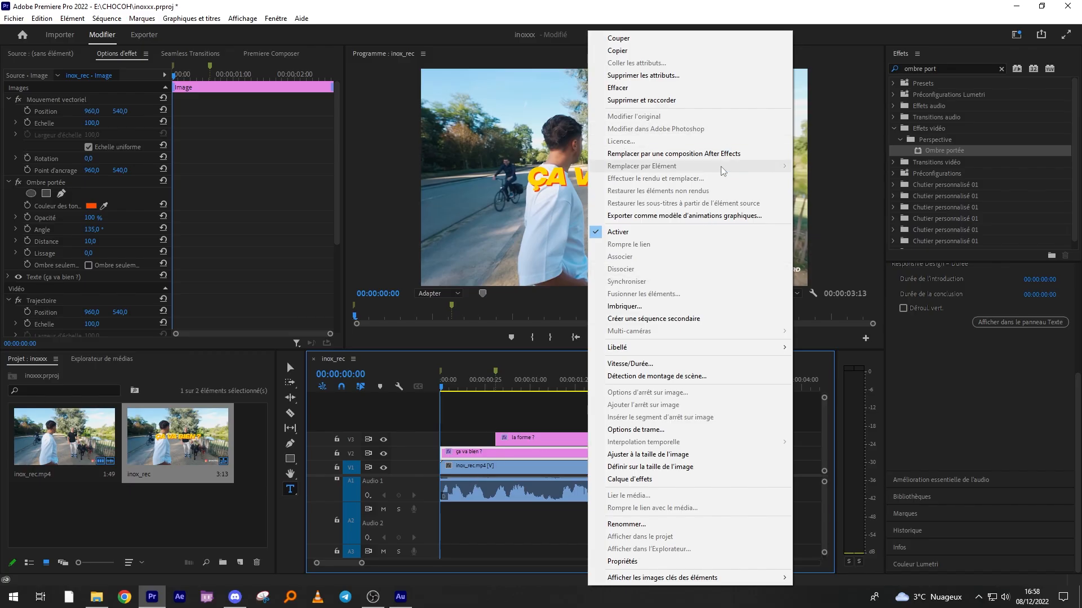
{"action": "left_click", "coordinate": [707, 156]}
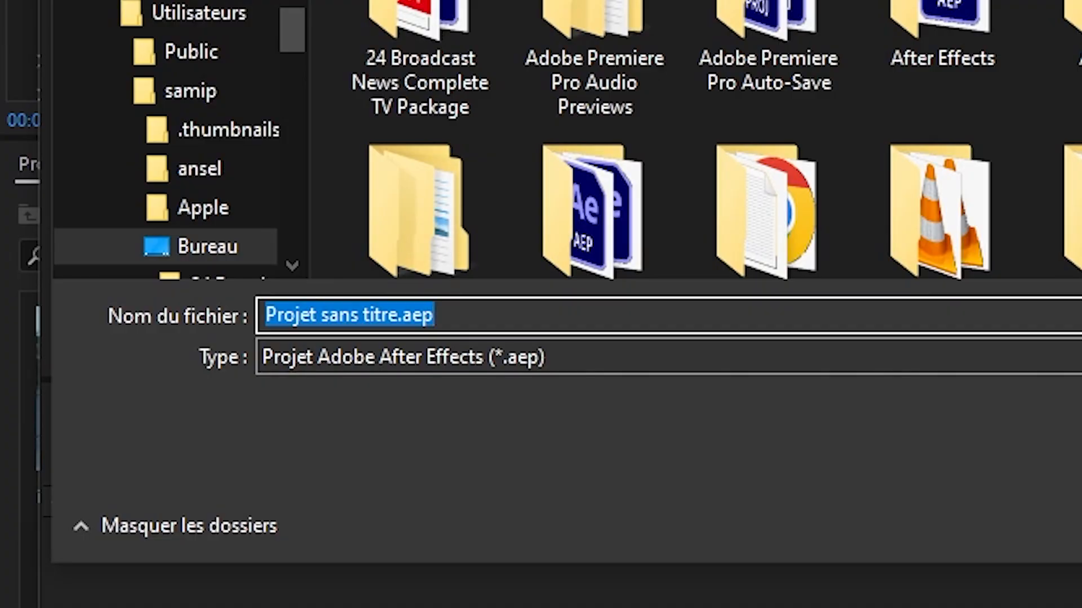
{"action": "type", "text": "texte inox"}
{"action": "key", "text": "Return"}
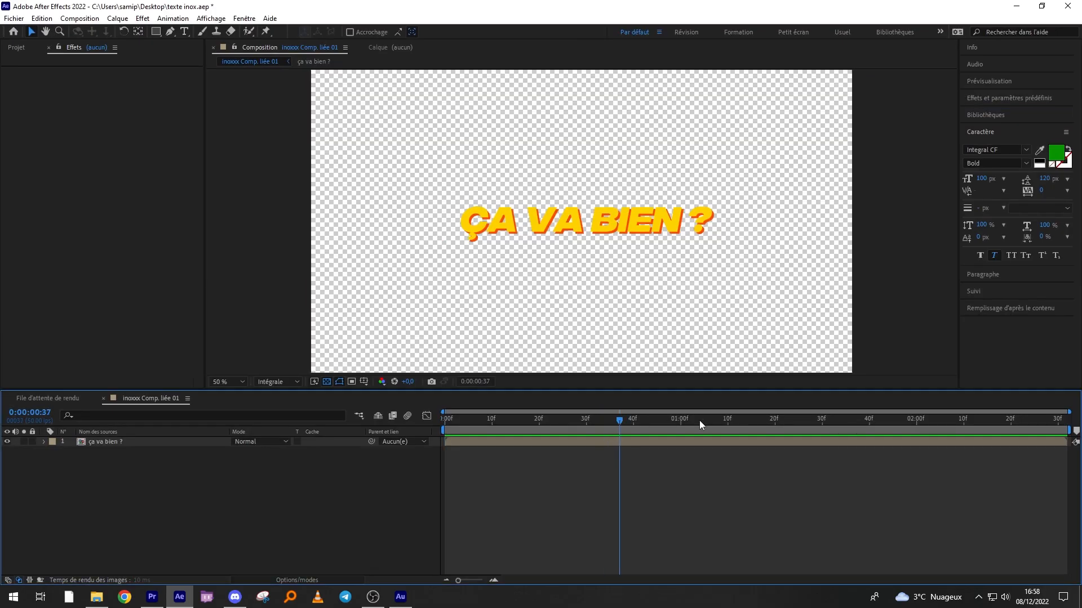
Examine the text and shadow layers inside the nested "ça va bien ?" composition, and return to the linked composition
{"action": "left_click_drag", "start_coordinate": [621, 420], "coordinate": [482, 438]}
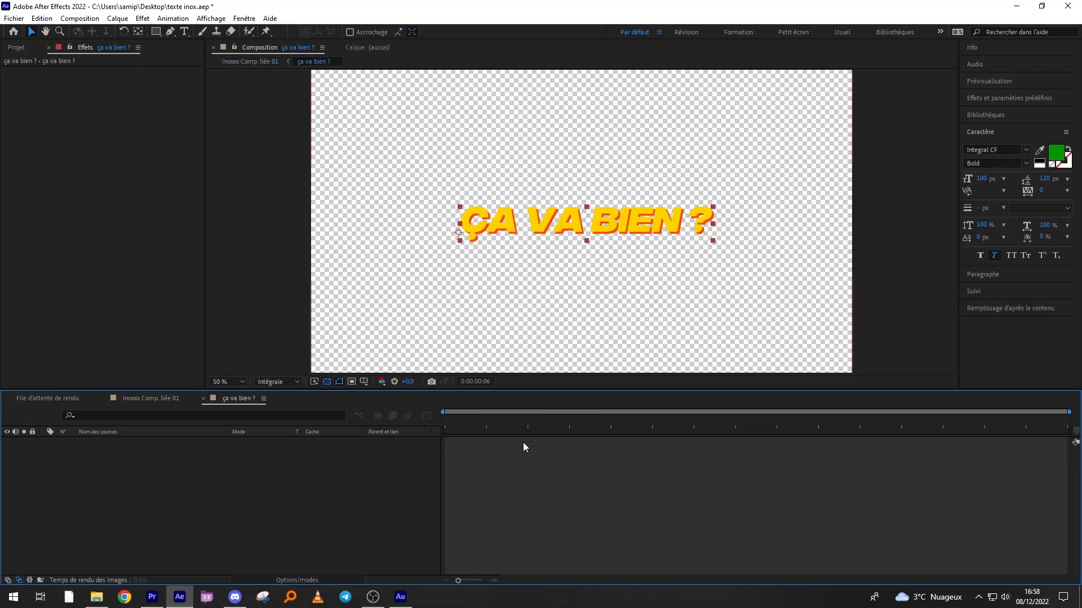
{"action": "double_click", "coordinate": [523, 441]}
{"action": "double_click", "coordinate": [631, 219]}
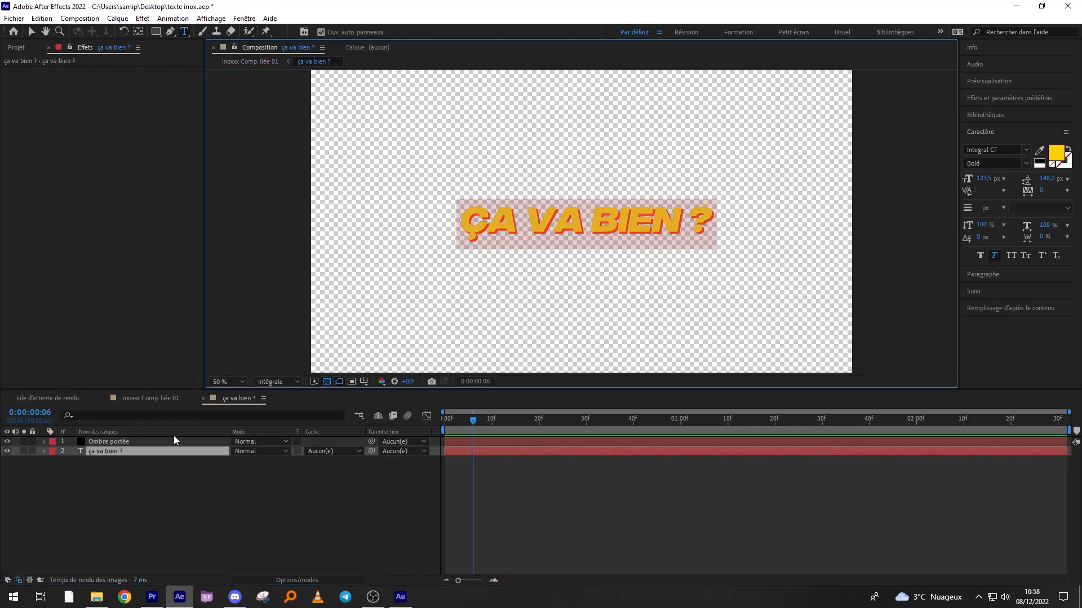
{"action": "left_click", "coordinate": [138, 398]}
Find the Real Glow effect by searching for "real" and apply it to the "ça va bien ?" layer
{"action": "left_click", "coordinate": [1014, 98]}
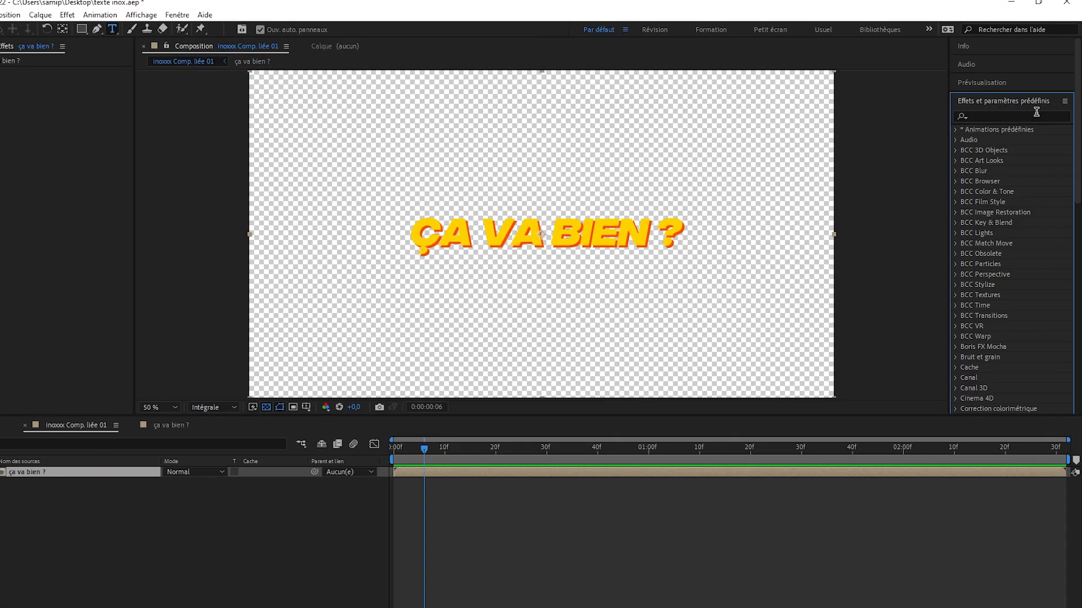
{"action": "left_click", "coordinate": [1040, 111]}
{"action": "type", "text": "real"}
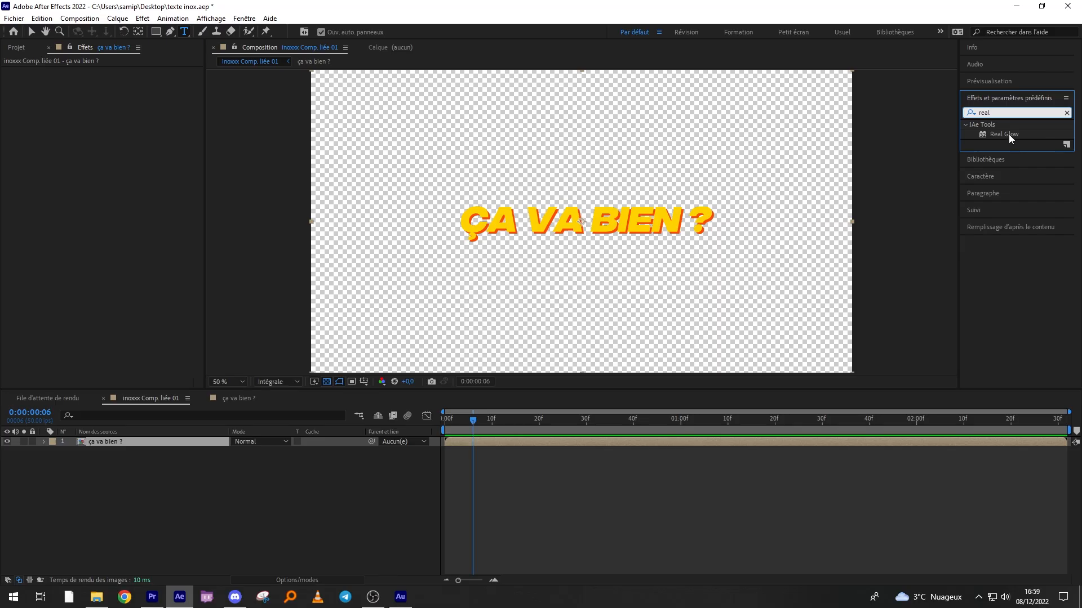
{"action": "left_click_drag", "start_coordinate": [837, 289], "coordinate": [167, 450]}
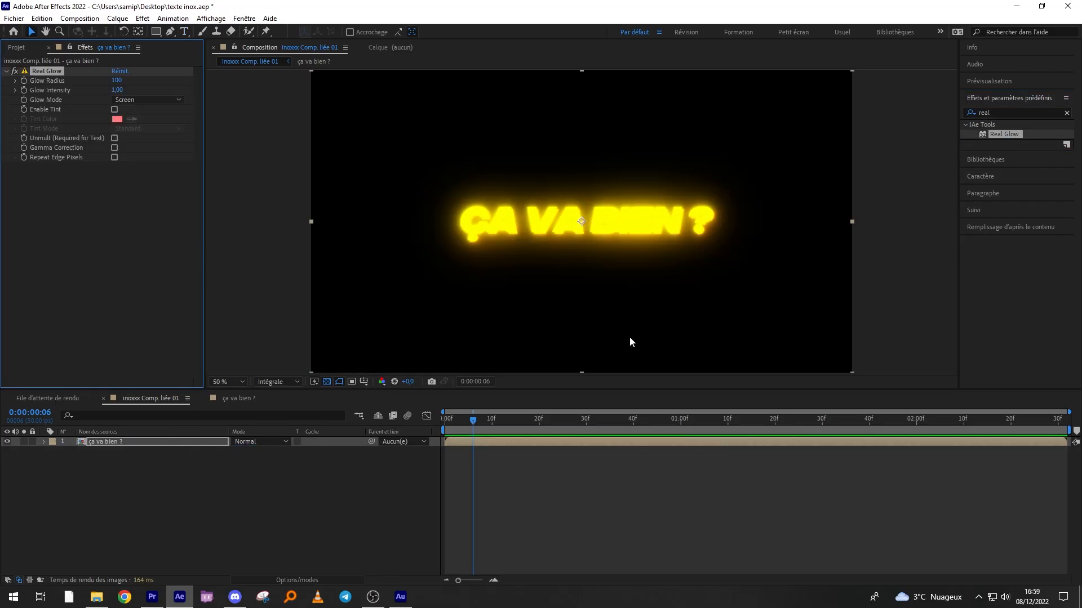
Set the Real Glow intensity to 0,20 and enable Unmult for text
{"action": "left_click", "coordinate": [119, 90]}
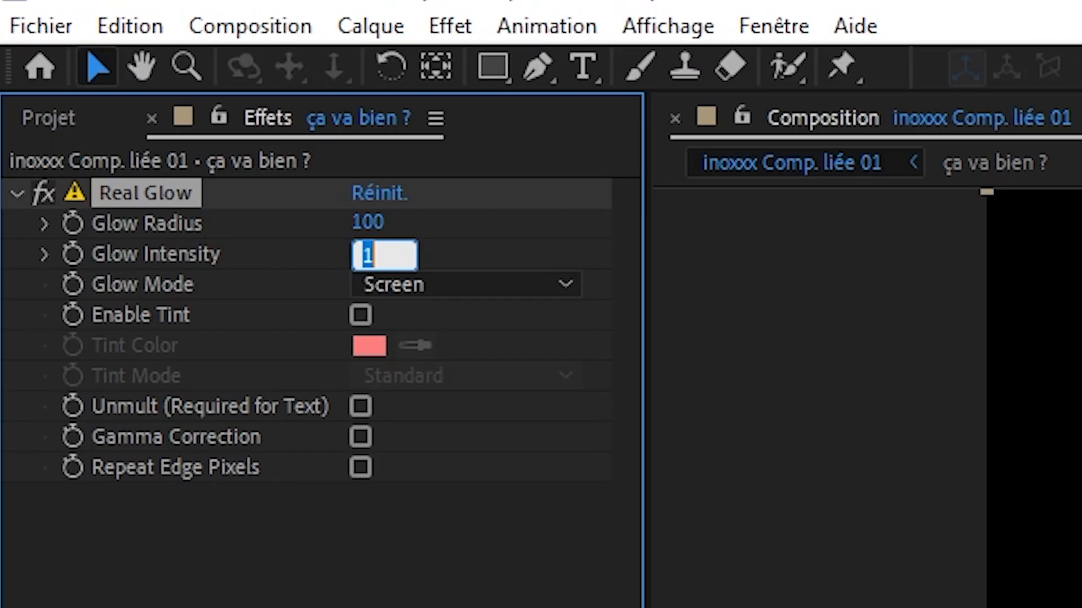
{"action": "type", "text": "0,20"}
{"action": "key", "text": "Return"}
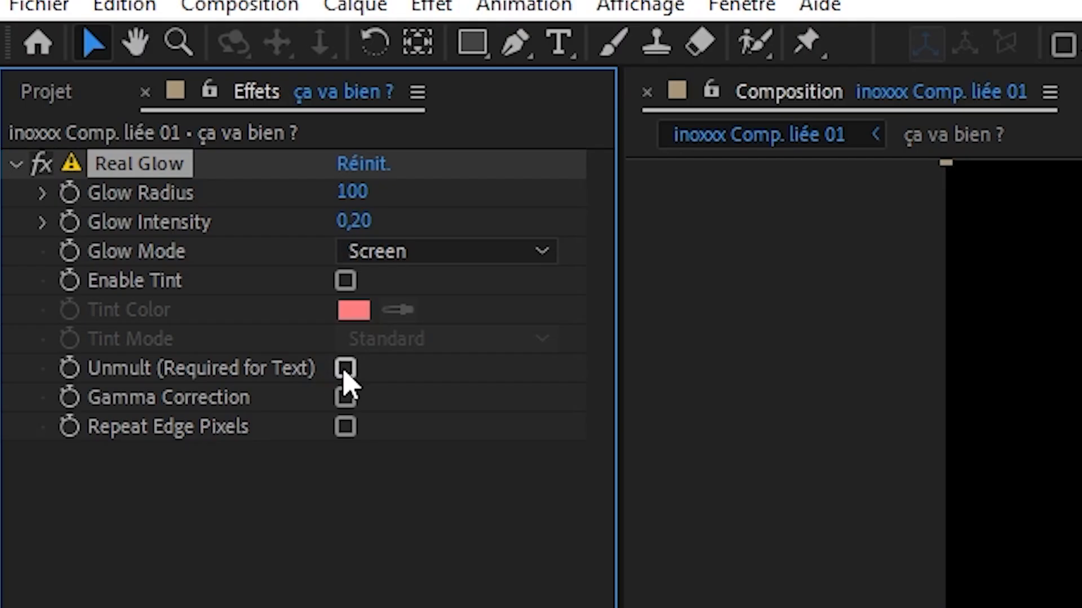
{"action": "left_click", "coordinate": [345, 370]}
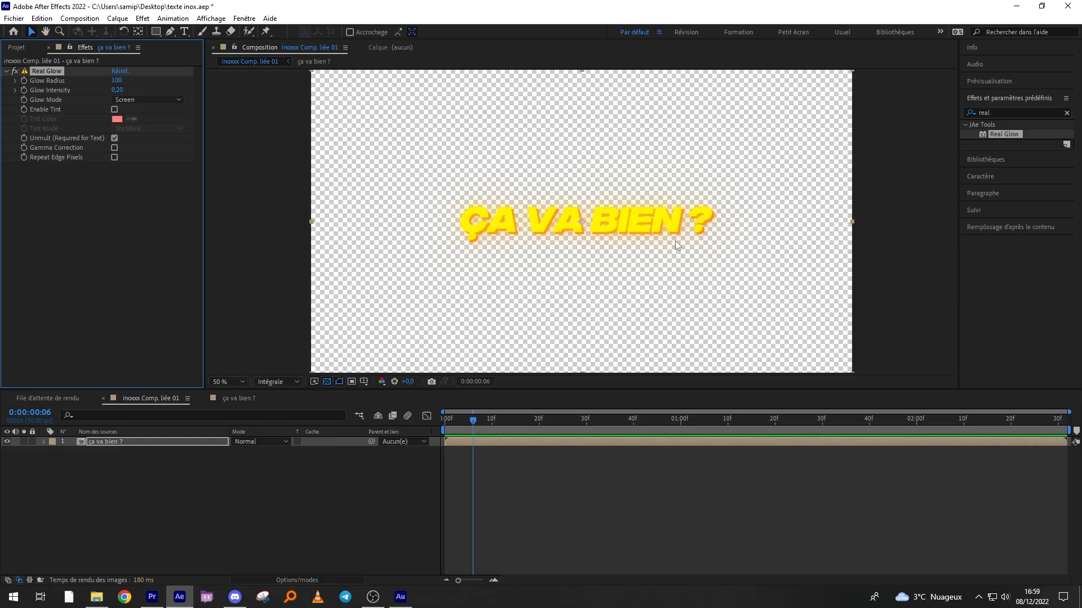
Apply the Animation Composer preset Overshoot Rotate & Scale 2 as in and out transitions on the title layer, each with 1 bounce
{"action": "left_click", "coordinate": [682, 485]}
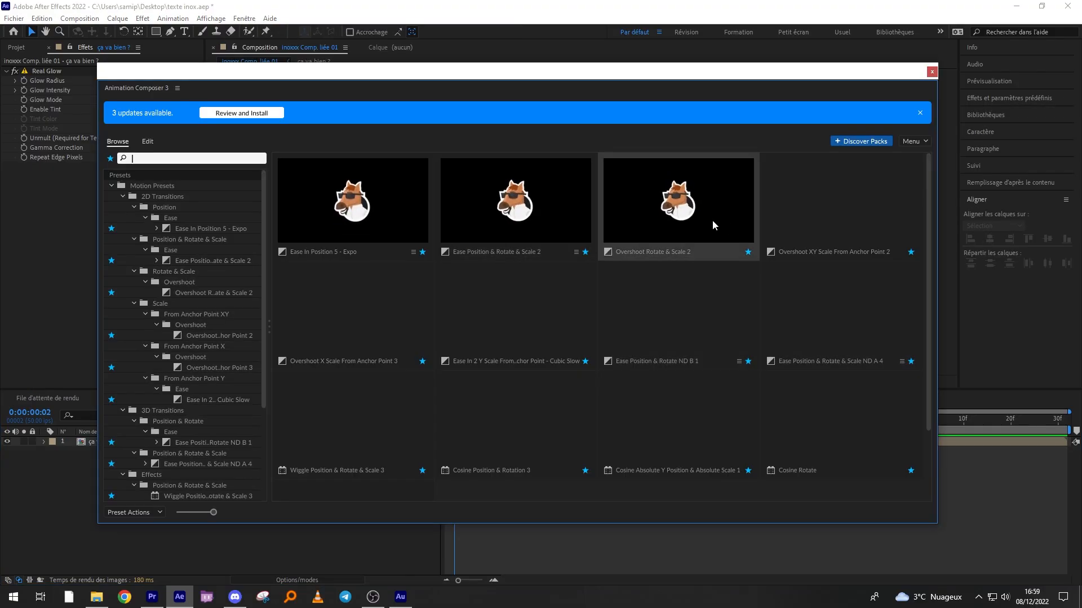
{"action": "left_click", "coordinate": [712, 220]}
{"action": "left_click", "coordinate": [916, 515]}
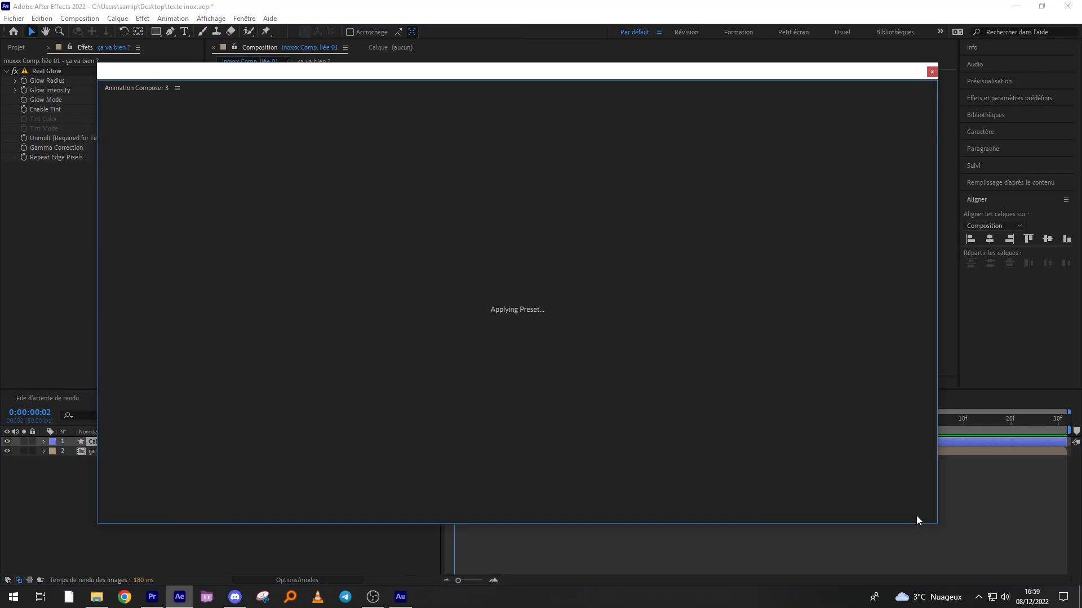
{"action": "left_click", "coordinate": [557, 242]}
{"action": "type", "text": "1"}
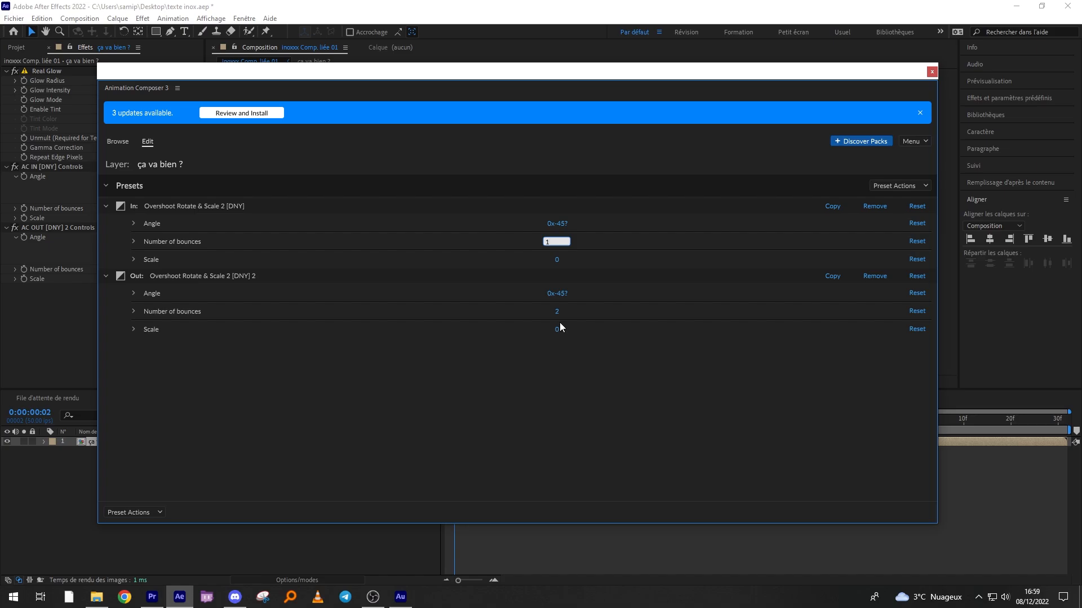
{"action": "left_click", "coordinate": [932, 72]}
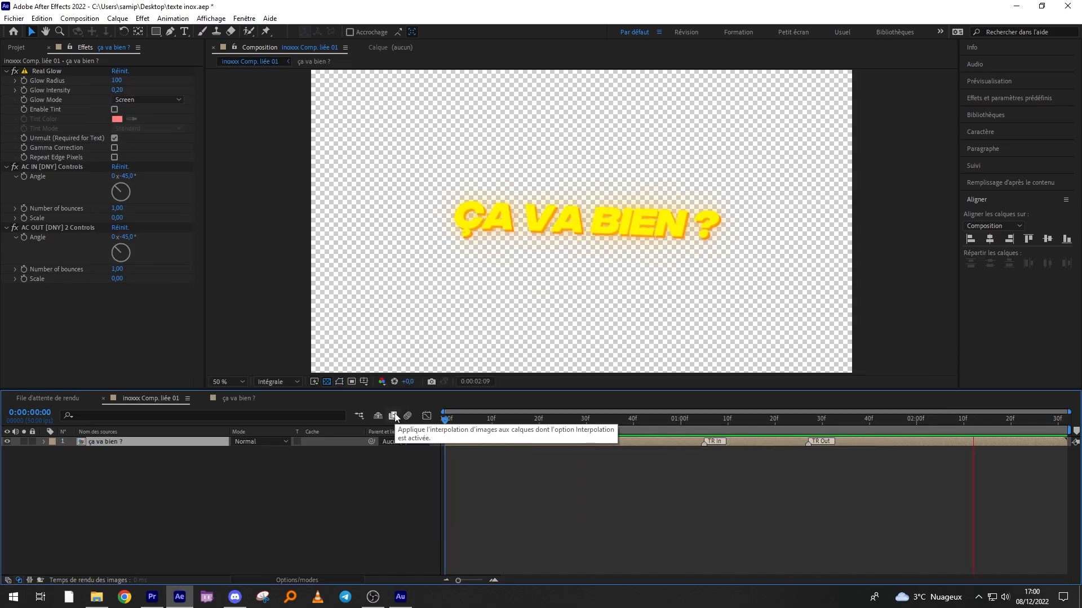
Shorten the title layer to about 0:00:01:47, move the TR In marker to about frame 33 and TR Out to about 0:00:01:01, and preview
{"action": "key", "text": "space"}
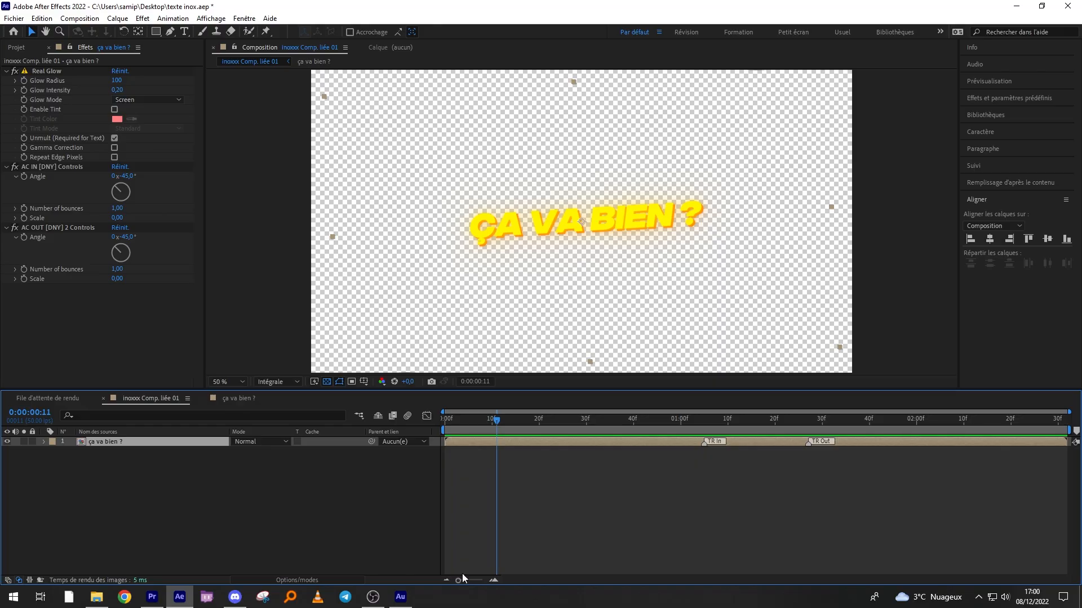
{"action": "left_click_drag", "start_coordinate": [1066, 441], "coordinate": [902, 441]}
{"action": "left_click_drag", "start_coordinate": [702, 444], "coordinate": [598, 442]}
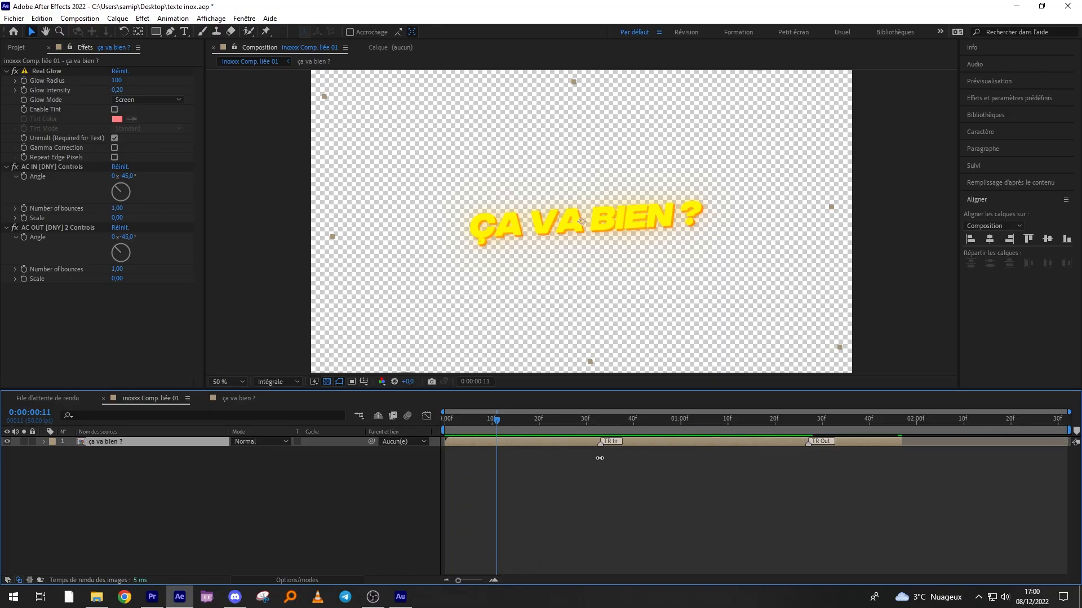
{"action": "left_click_drag", "start_coordinate": [809, 443], "coordinate": [686, 442]}
{"action": "key", "text": "Home"}
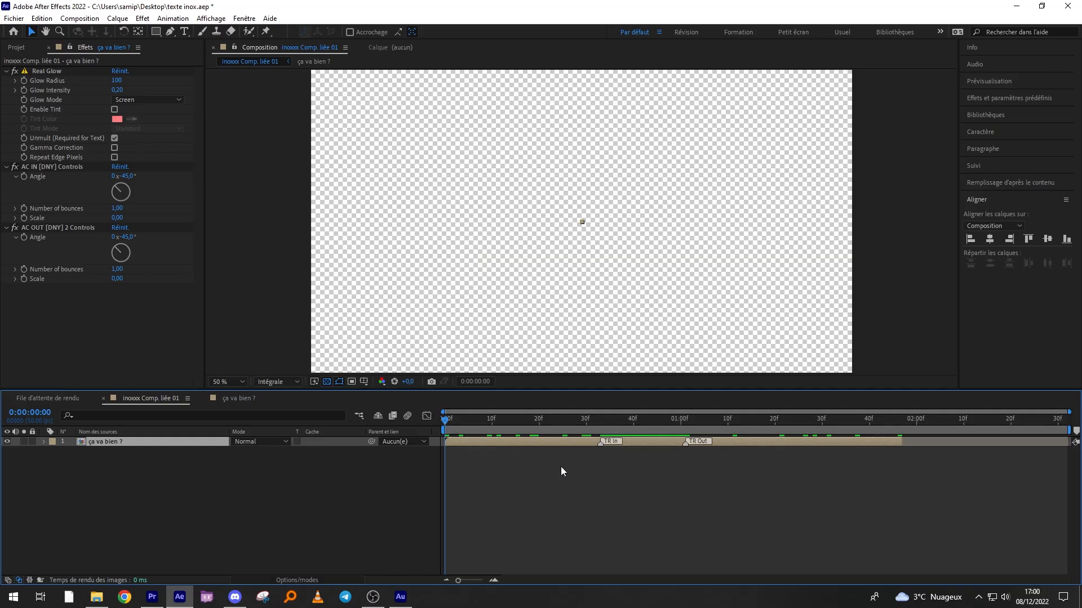
{"action": "key", "text": "space"}
{"action": "key", "text": "space"}
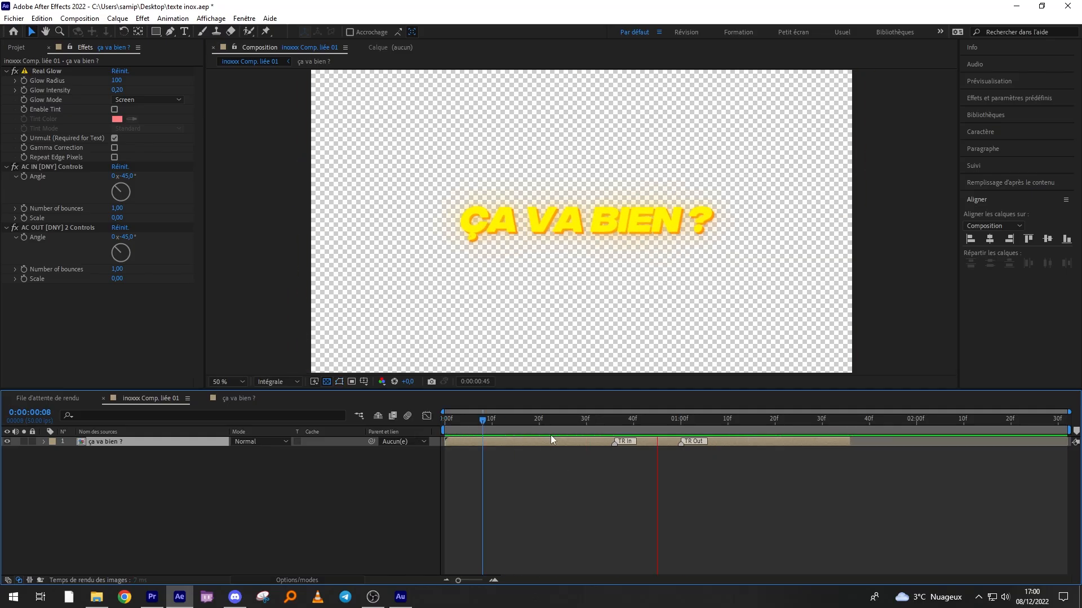
Adjust the title layer's end to about 0:00:01:37 and save the project
{"action": "left_click", "coordinate": [683, 458]}
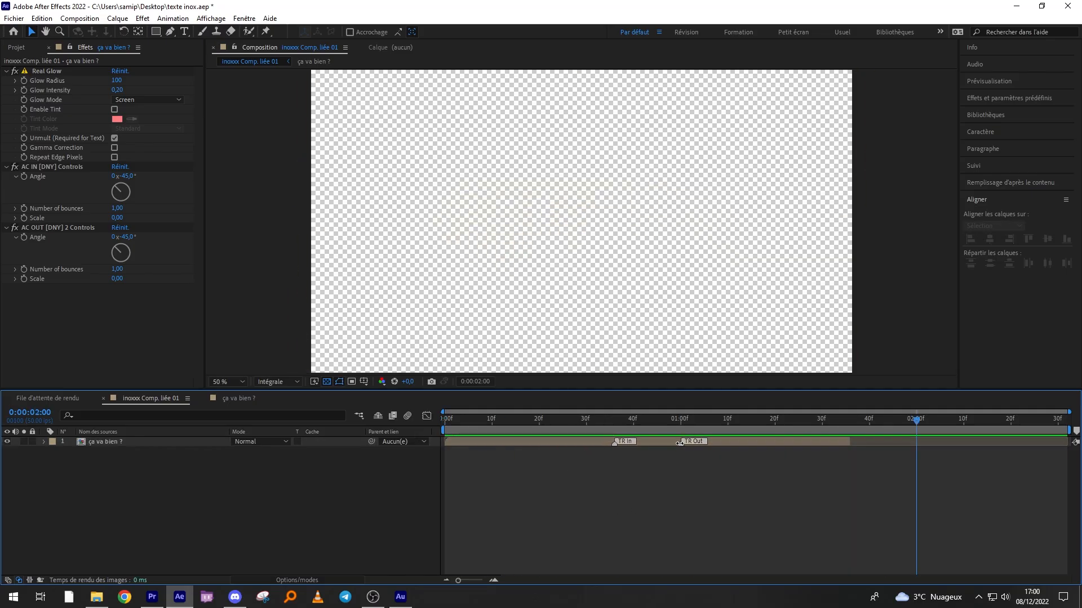
{"action": "left_click_drag", "start_coordinate": [852, 441], "coordinate": [858, 442]}
{"action": "left_click", "coordinate": [1050, 464]}
{"action": "key", "text": "ctrl+s"}
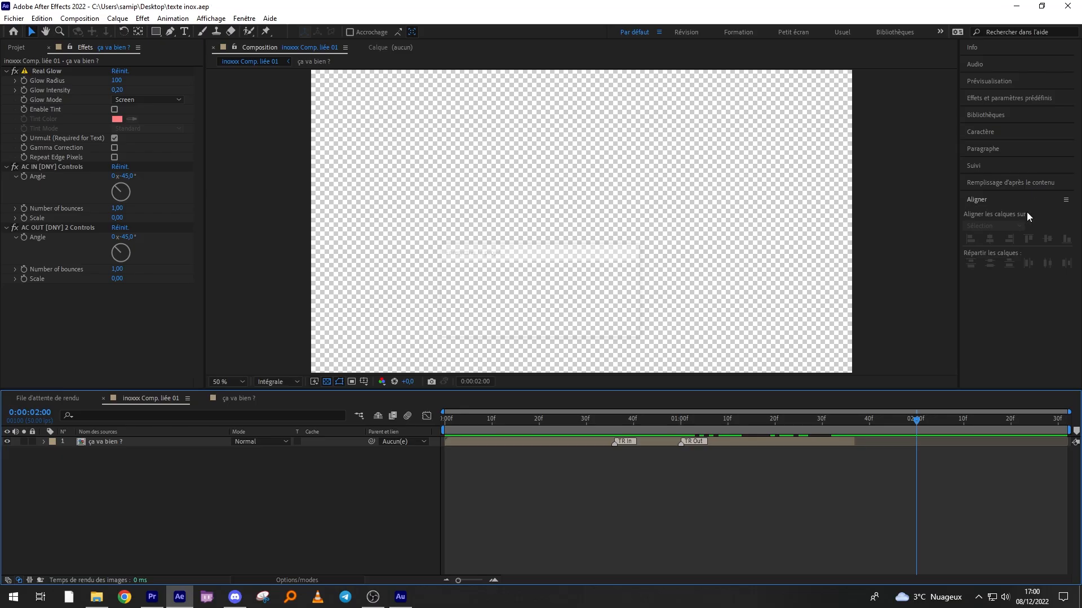
Switch back to Premiere Pro and shift the "la forme ?" title on V3 to start at about 00:00:02:26
{"action": "left_click", "coordinate": [1025, 6]}
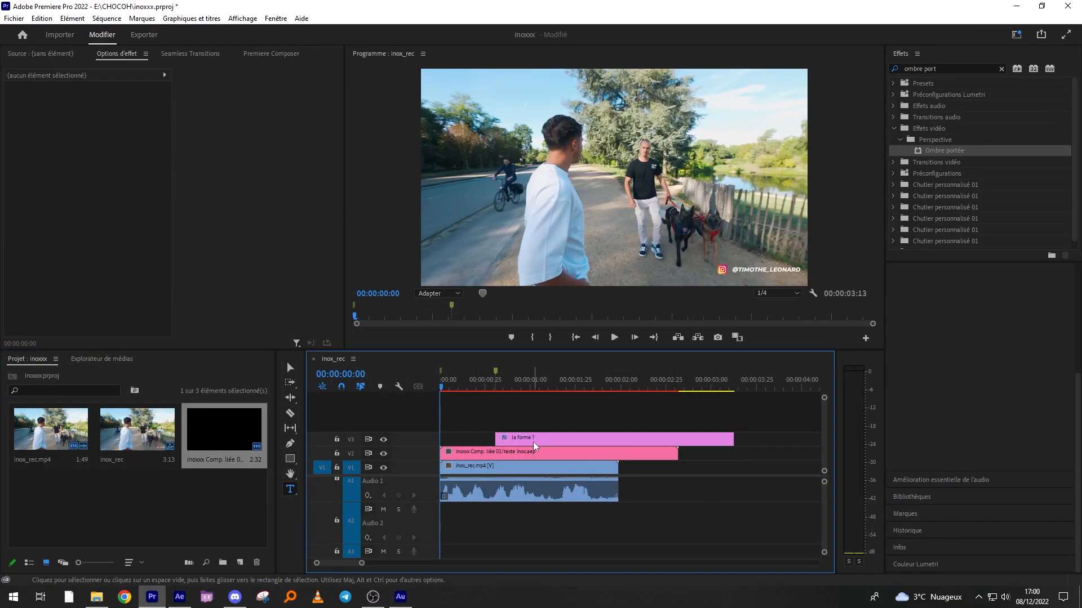
{"action": "left_click_drag", "start_coordinate": [533, 442], "coordinate": [704, 439]}
{"action": "left_click", "coordinate": [541, 467]}
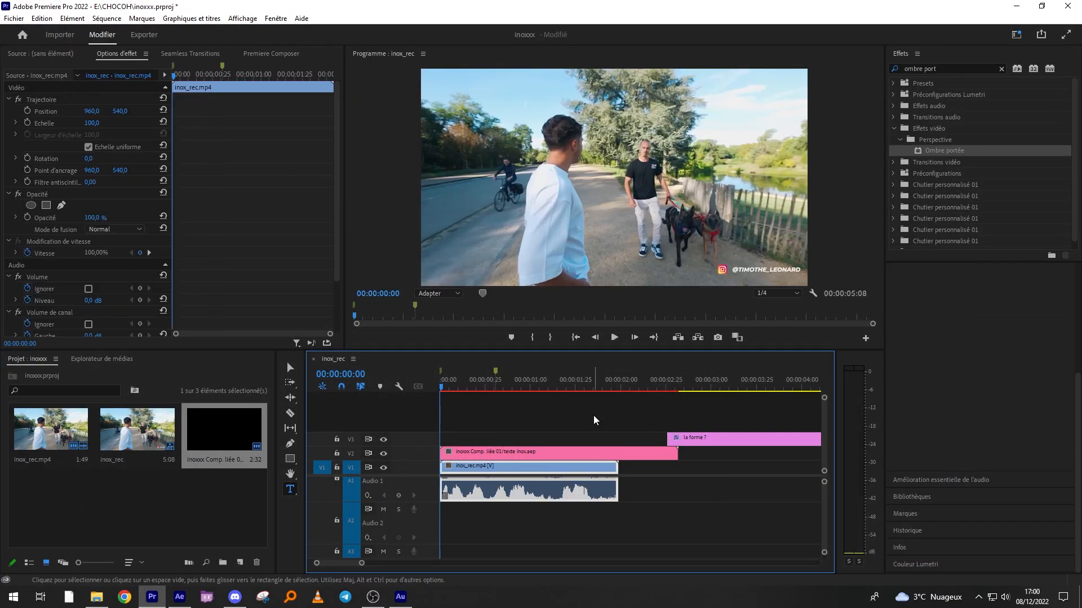
Play and scrub the sequence to check the animated "ça va bien ?" title over the video
{"action": "left_click", "coordinate": [594, 417]}
{"action": "key", "text": "space"}
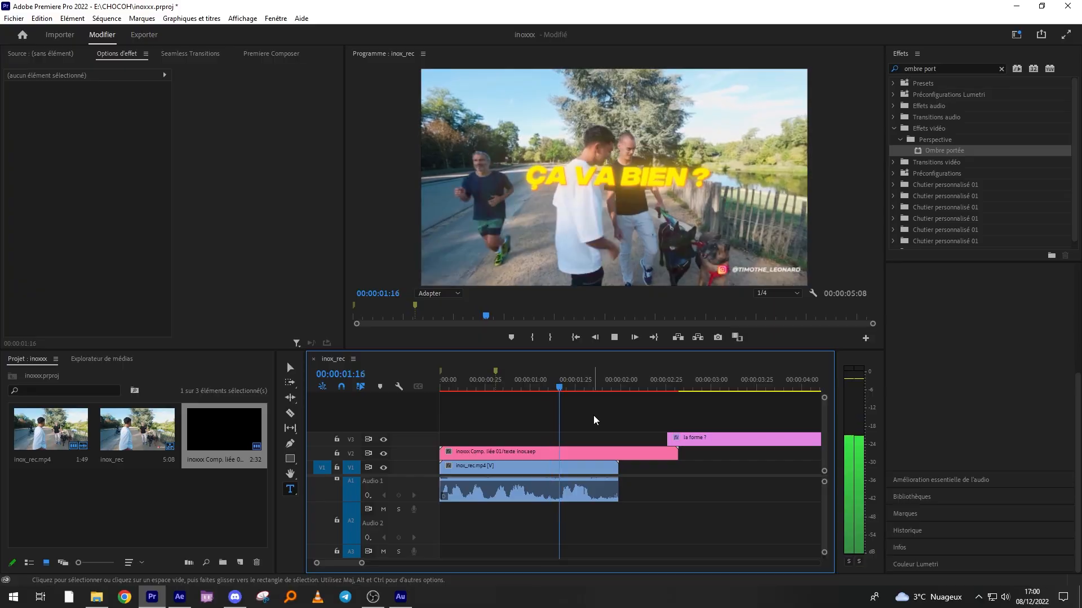
{"action": "key", "text": "space"}
{"action": "left_click_drag", "start_coordinate": [555, 387], "coordinate": [515, 381]}
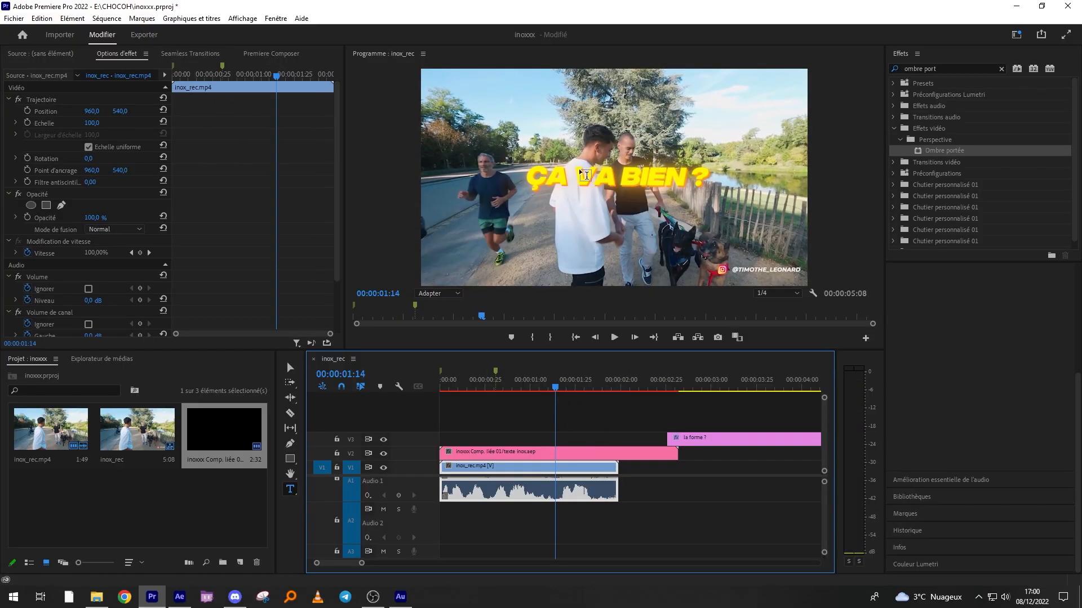
Toggle the "Composite en couleur linéaire" option in the sequence settings and apply them
{"action": "left_click", "coordinate": [122, 21]}
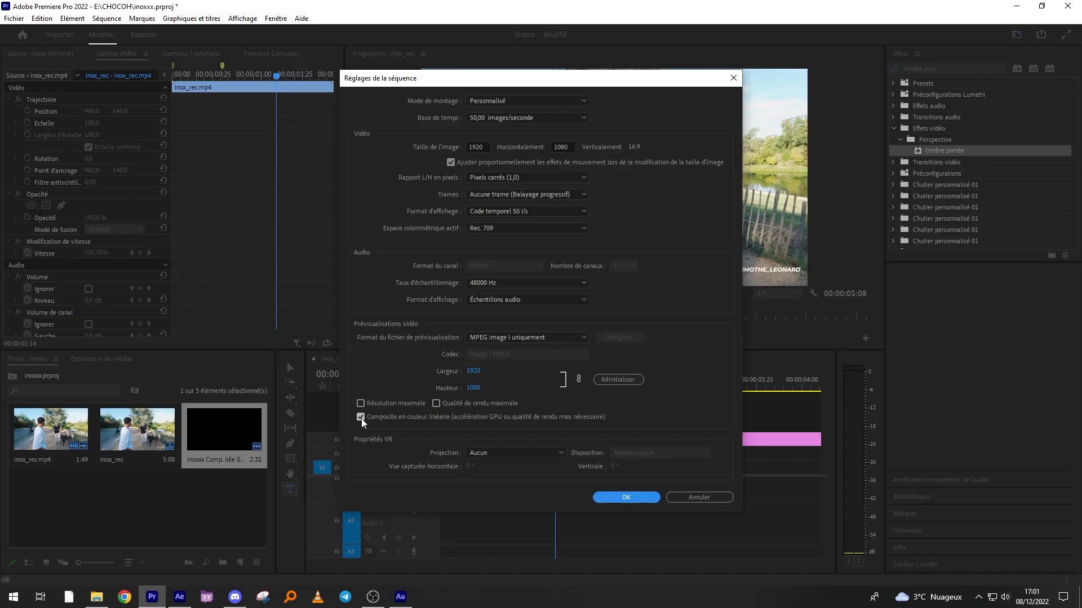
{"action": "left_click", "coordinate": [626, 498]}
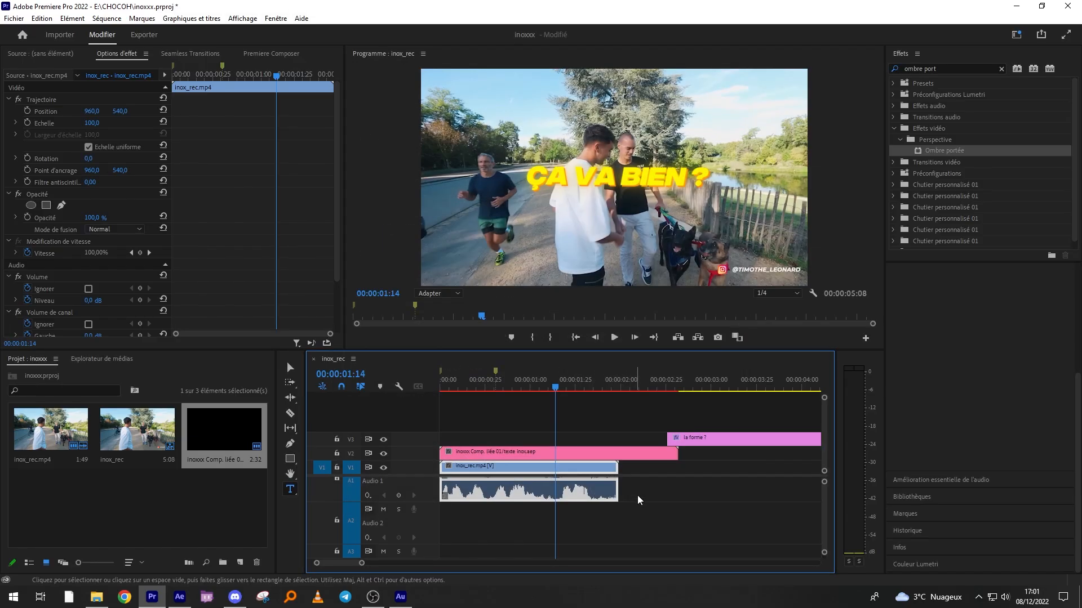
Move the linked composition on V2 down in the frame to a position of about 705,3 by 861,8 and play the sequence
{"action": "left_click", "coordinate": [570, 452]}
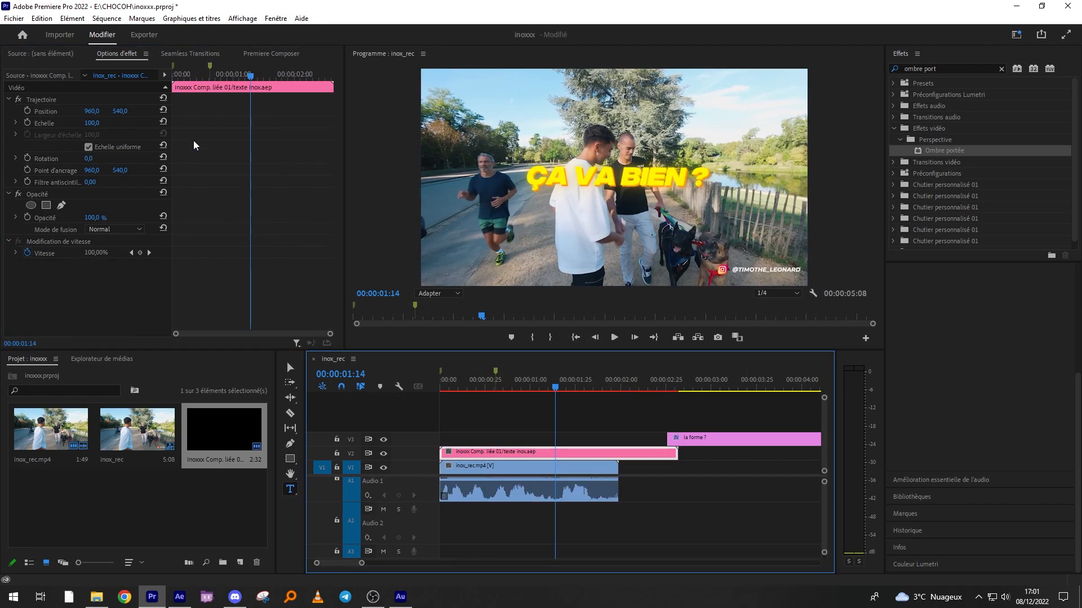
{"action": "left_click_drag", "start_coordinate": [593, 207], "coordinate": [584, 267]}
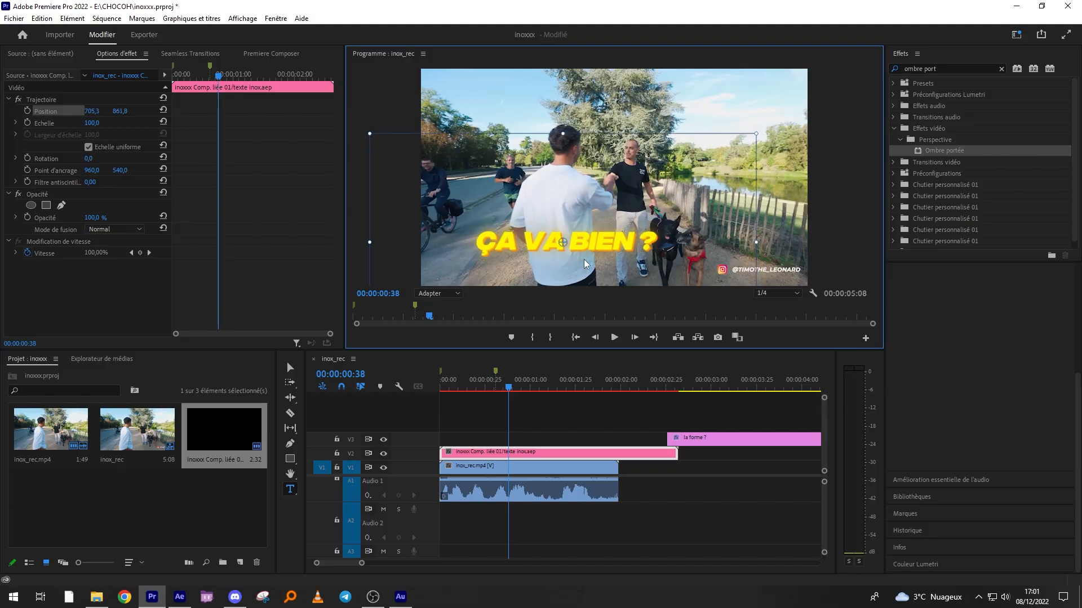
{"action": "key", "text": "space"}
{"action": "left_click", "coordinate": [520, 422]}
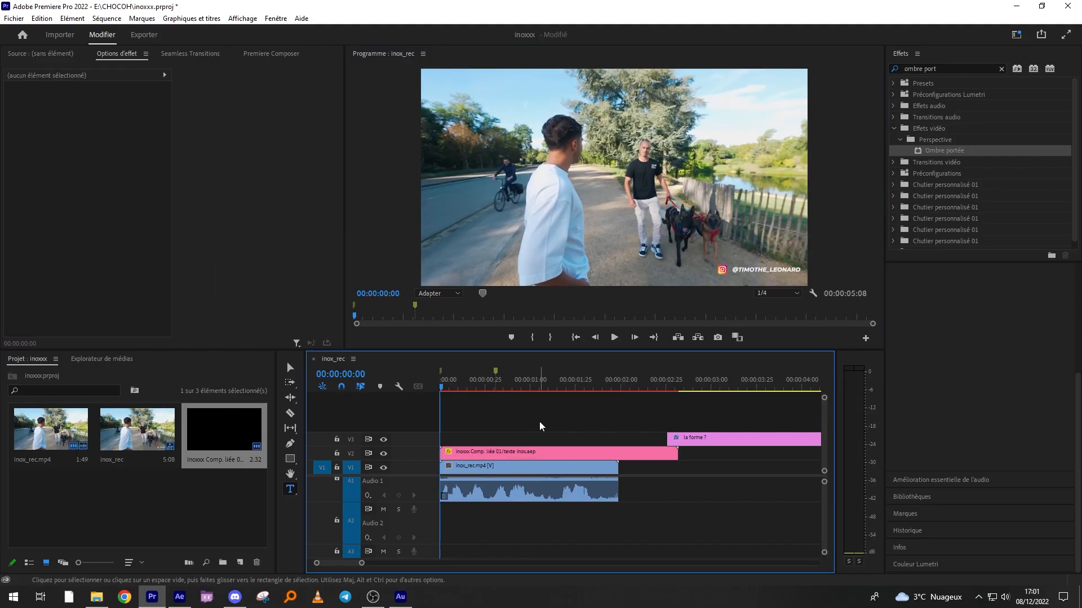
Scale the linked composition on V2 down to about 81 %, positioned at about 727,7 by 861,8, and preview it from the start
{"action": "left_click", "coordinate": [712, 253]}
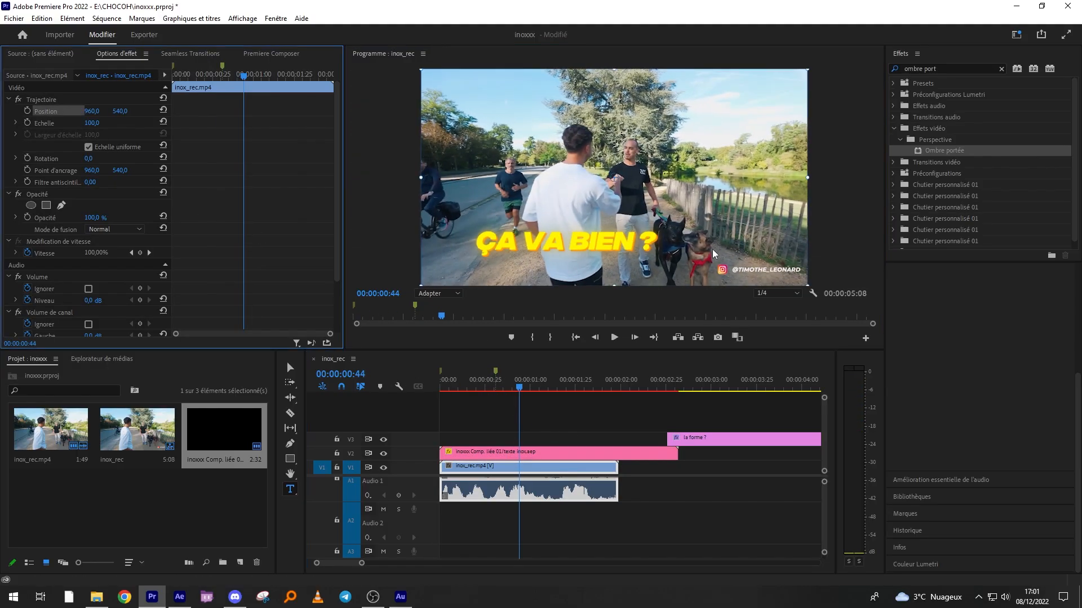
{"action": "left_click", "coordinate": [487, 454]}
{"action": "left_click", "coordinate": [46, 111]}
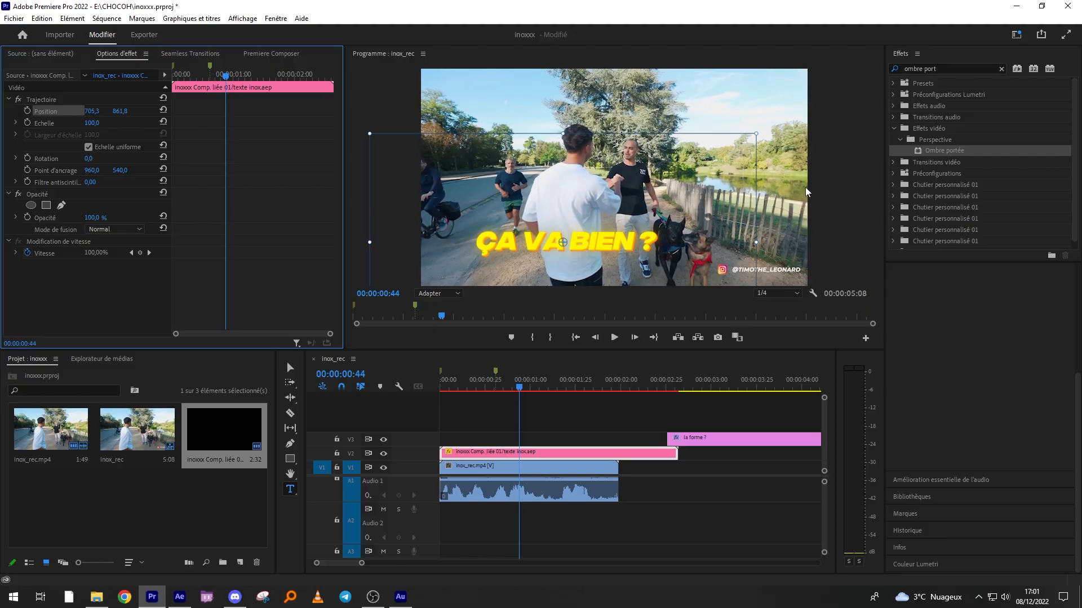
{"action": "left_click_drag", "start_coordinate": [756, 241], "coordinate": [724, 242]}
{"action": "key", "text": "Home"}
{"action": "key", "text": "space"}
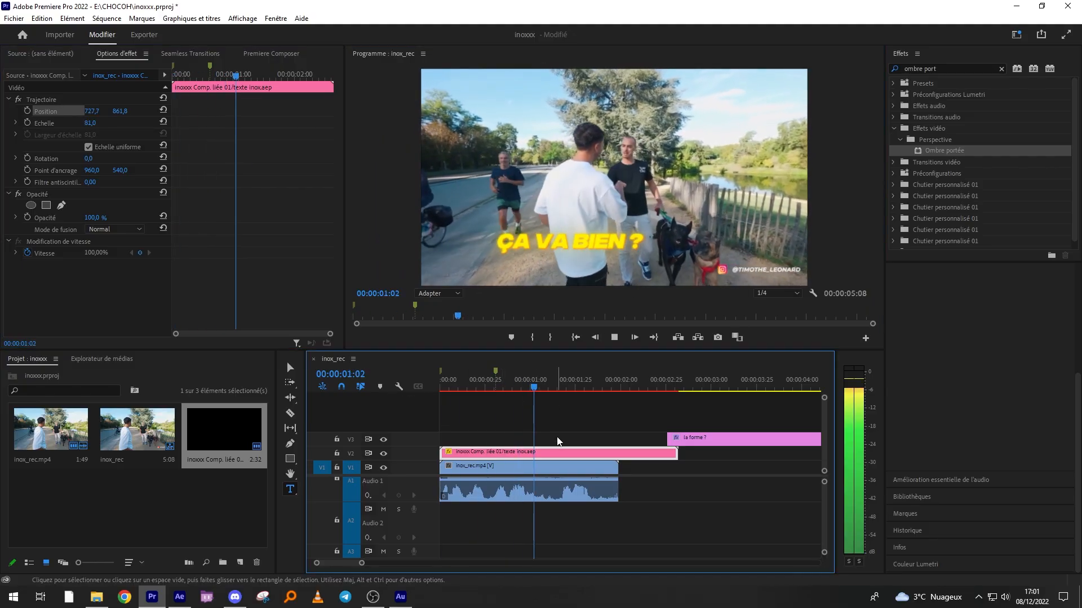
Move the "la forme ?" title on V3 earlier to about 00:00:01:09 and replace it with a linked After Effects composition
{"action": "key", "text": "space"}
{"action": "left_click_drag", "start_coordinate": [694, 438], "coordinate": [573, 439]}
{"action": "left_click", "coordinate": [578, 387]}
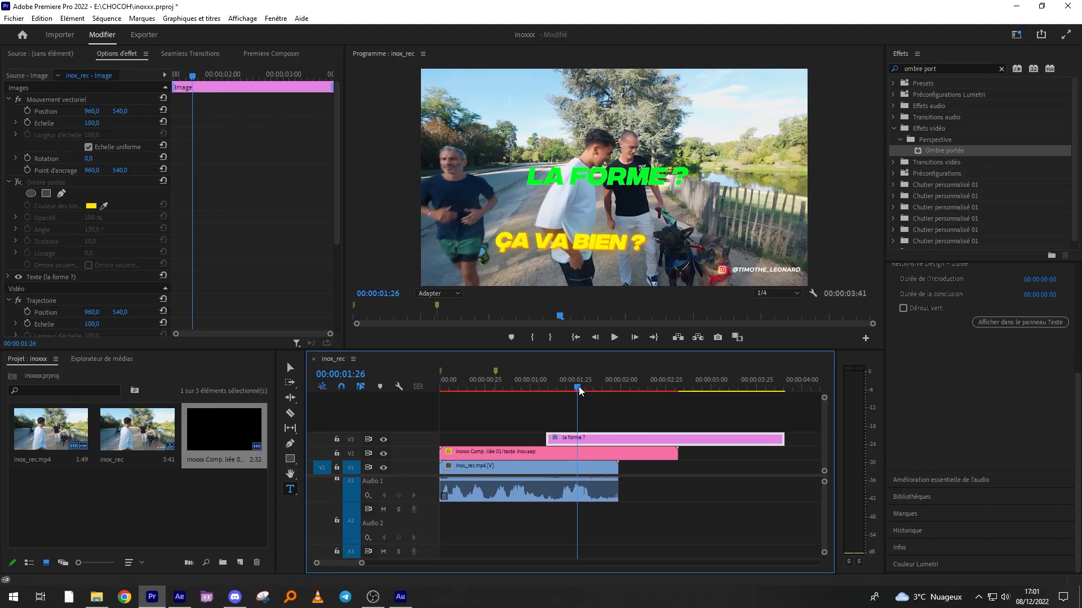
{"action": "right_click", "coordinate": [617, 451]}
{"action": "left_click", "coordinate": [744, 154]}
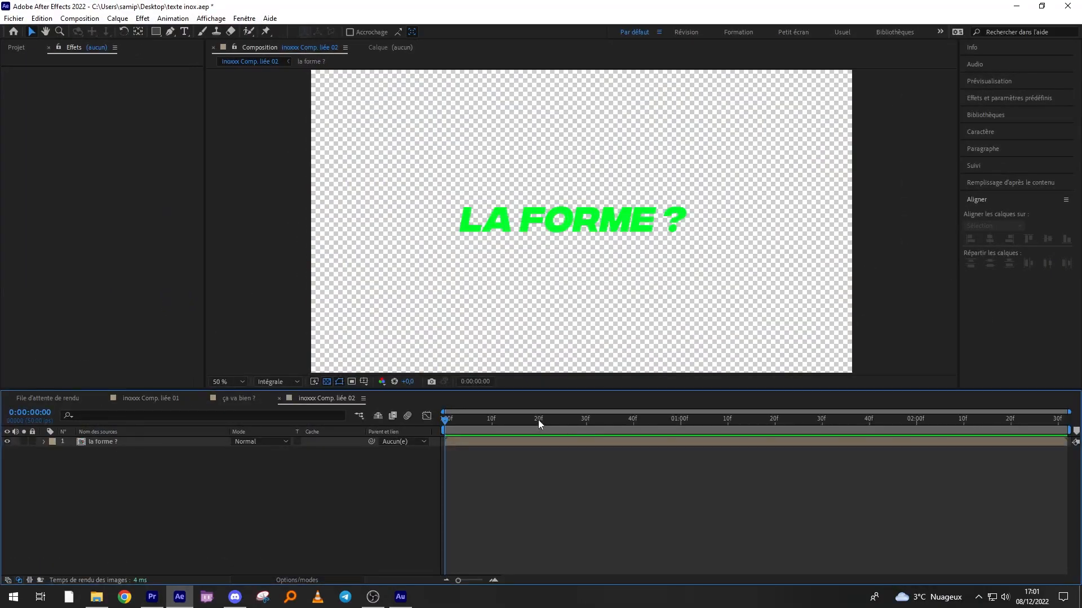
Copy the Real Glow effect from the "ça va bien ?" layer in inoxxx Comp. liée 01 onto the "la forme ?" layer in inoxxx Comp. liée 02
{"action": "left_click", "coordinate": [665, 420]}
{"action": "left_click", "coordinate": [152, 400]}
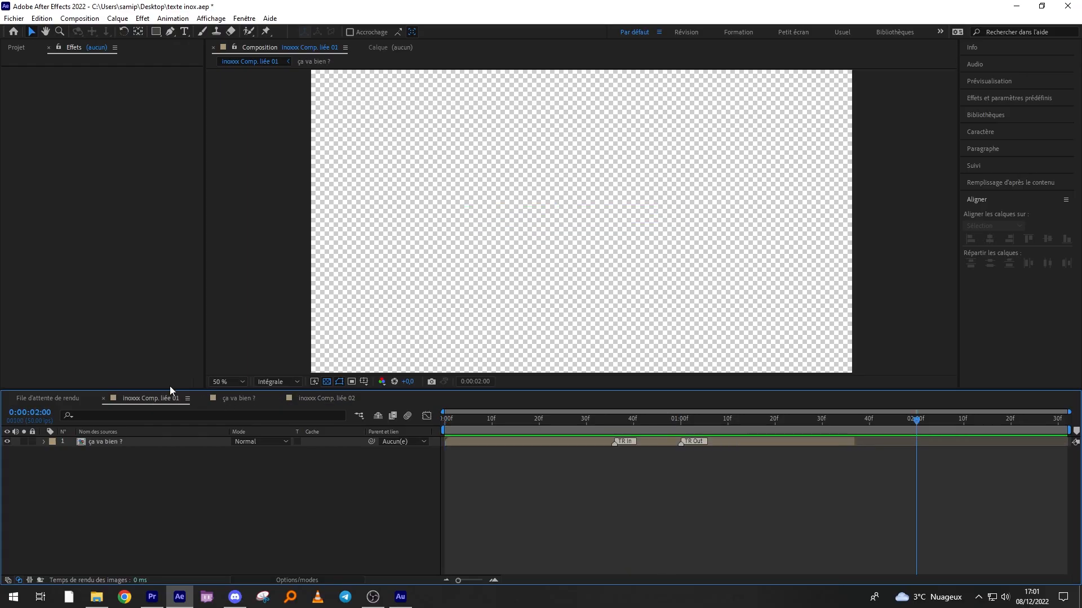
{"action": "left_click", "coordinate": [590, 420]}
{"action": "left_click", "coordinate": [578, 444]}
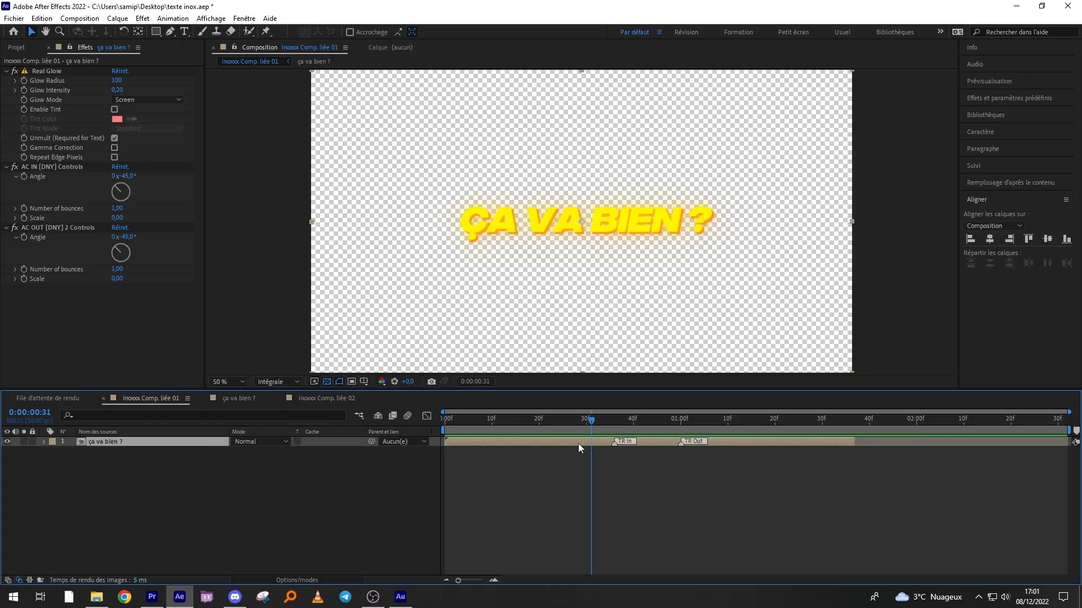
{"action": "left_click", "coordinate": [49, 70]}
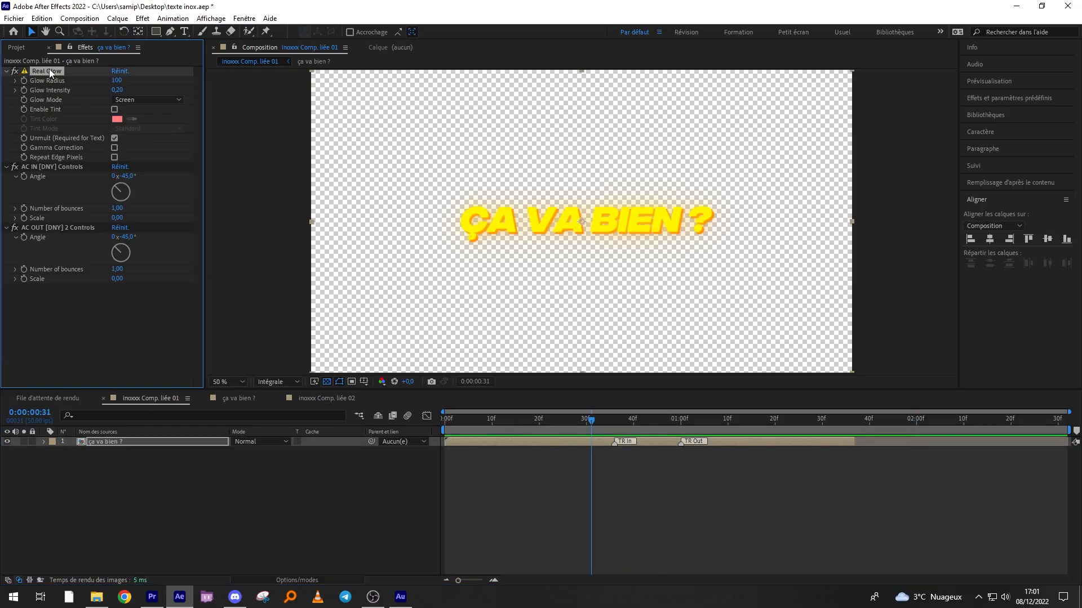
{"action": "left_click", "coordinate": [328, 398]}
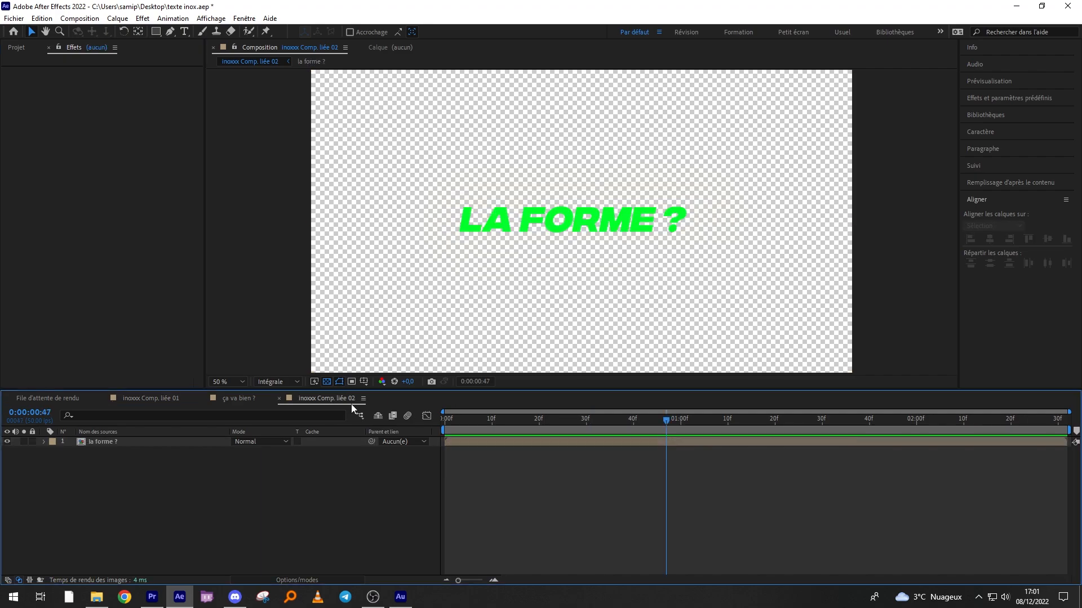
{"action": "left_click", "coordinate": [551, 444]}
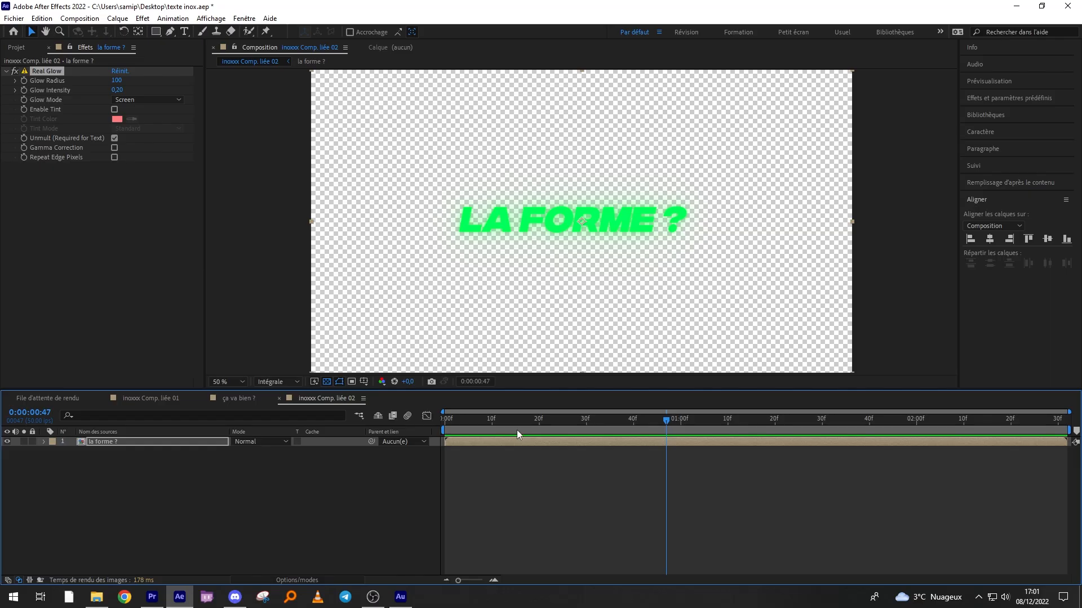
Copy all Animation Composer presets of the "ça va bien ?" layer in inoxxx Comp. liée 01
{"action": "left_click", "coordinate": [176, 400]}
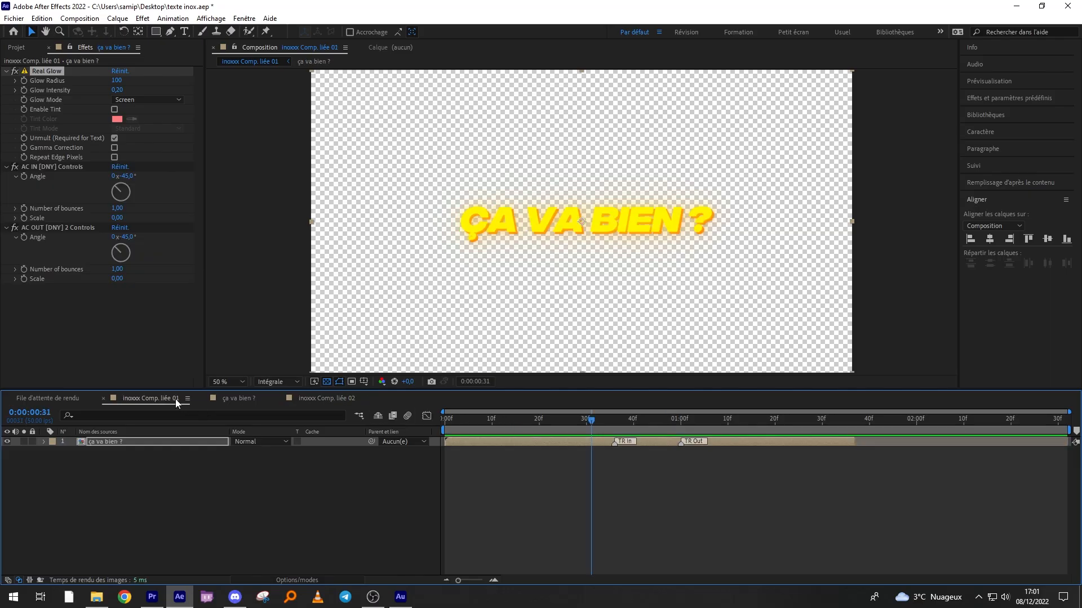
{"action": "double_click", "coordinate": [566, 443]}
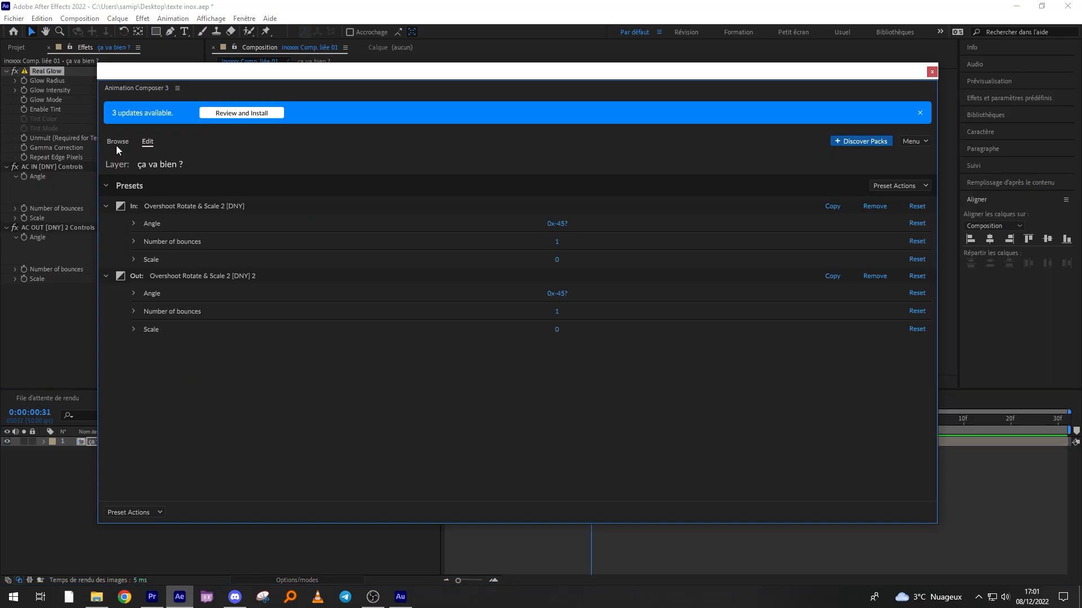
{"action": "left_click", "coordinate": [900, 187]}
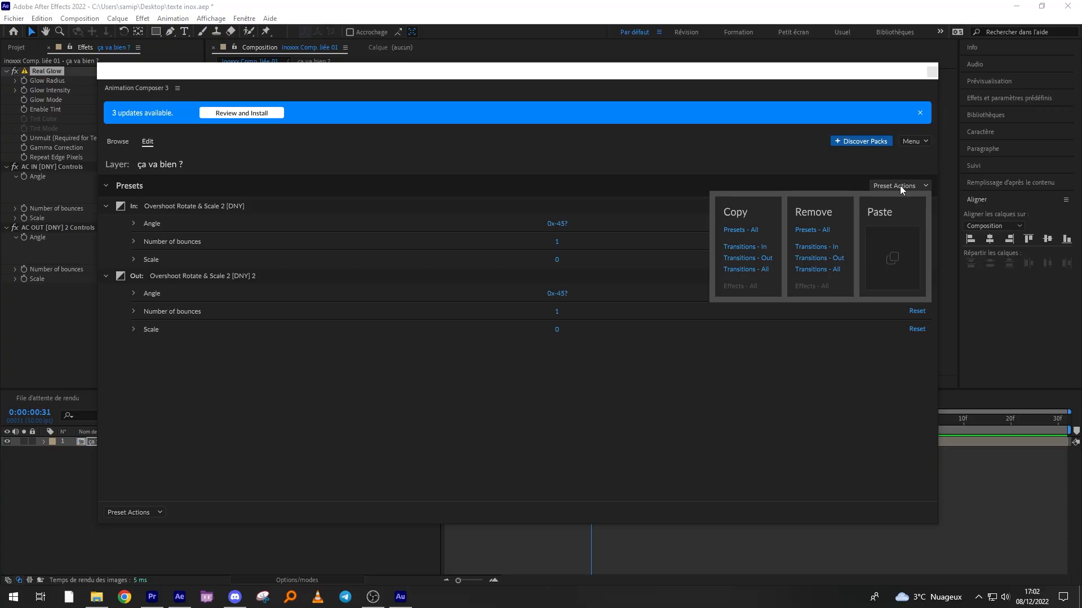
{"action": "left_click", "coordinate": [746, 231]}
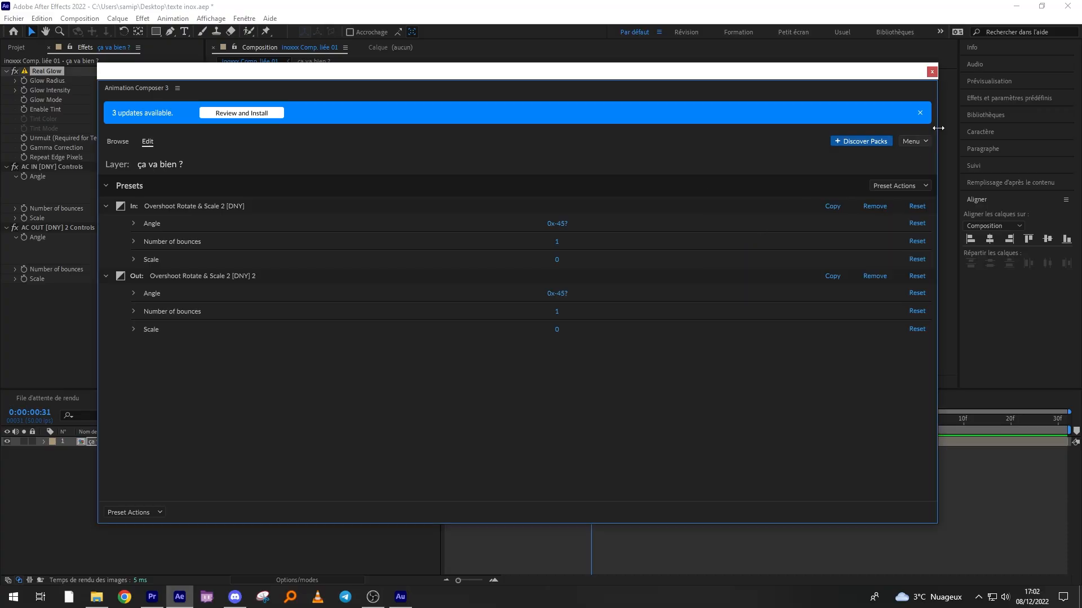
{"action": "left_click", "coordinate": [933, 72]}
Paste the copied Animation Composer presets onto the "la forme ?" layer in inoxxx Comp. liée 02
{"action": "left_click", "coordinate": [361, 401]}
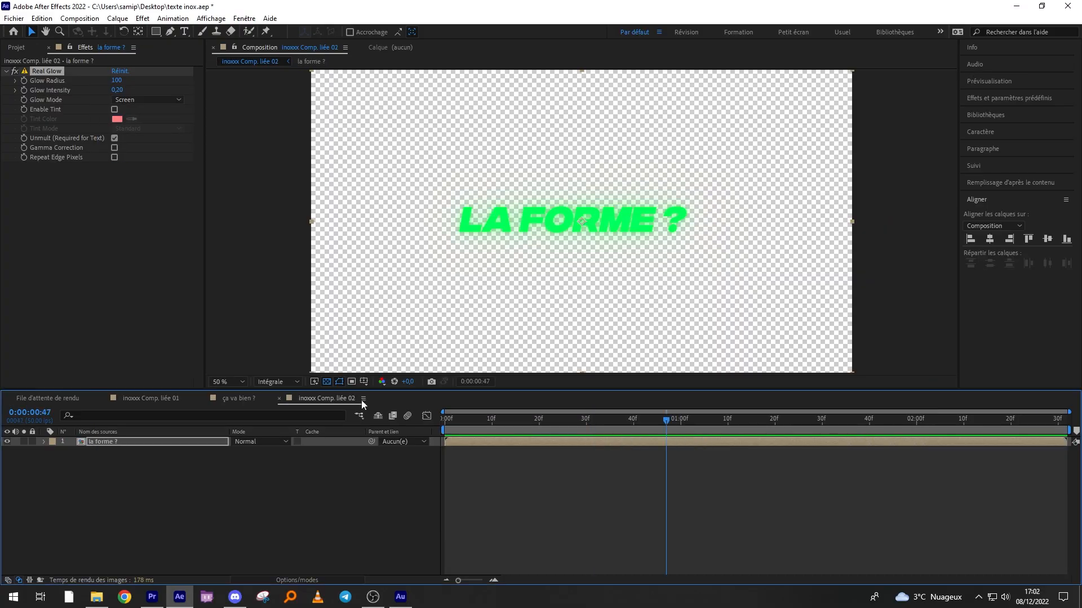
{"action": "left_click", "coordinate": [244, 18]}
{"action": "left_click", "coordinate": [265, 106]}
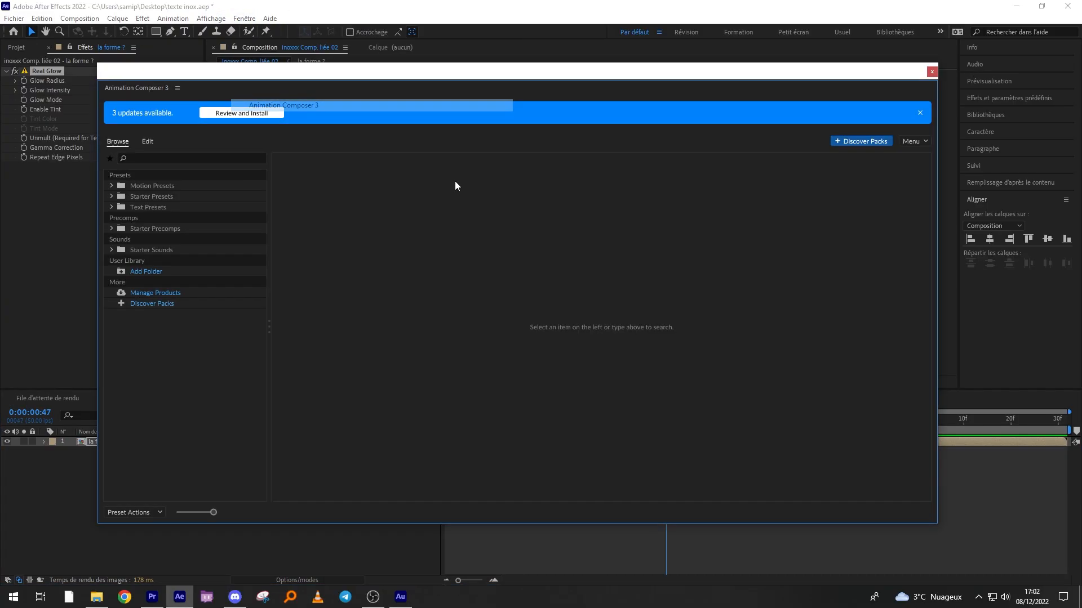
{"action": "left_click", "coordinate": [147, 142]}
{"action": "left_click", "coordinate": [159, 512]}
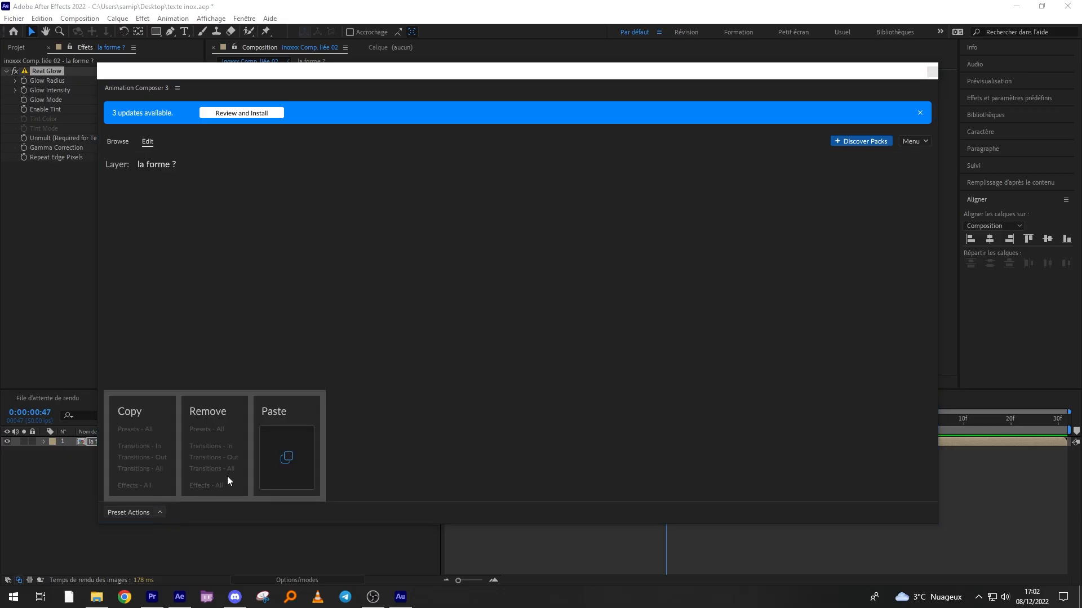
{"action": "left_click", "coordinate": [287, 458]}
{"action": "left_click", "coordinate": [932, 72]}
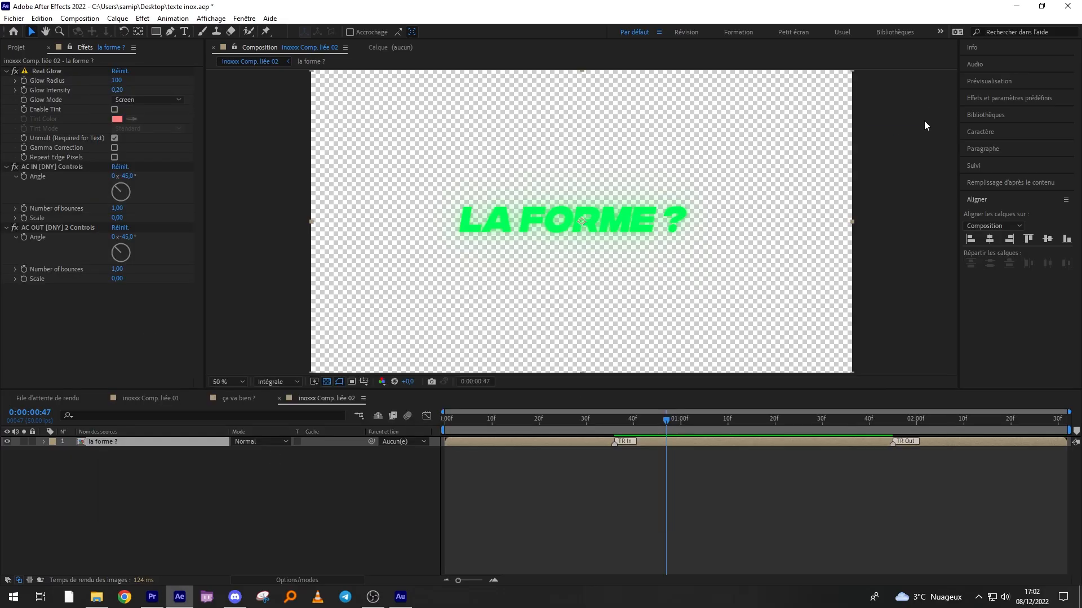
Play inoxxx Comp. liée 02 from the start to check the animation of the "la forme ?" layer
{"action": "left_click_drag", "start_coordinate": [599, 420], "coordinate": [445, 420]}
{"action": "left_click", "coordinate": [559, 542]}
{"action": "key", "text": "space"}
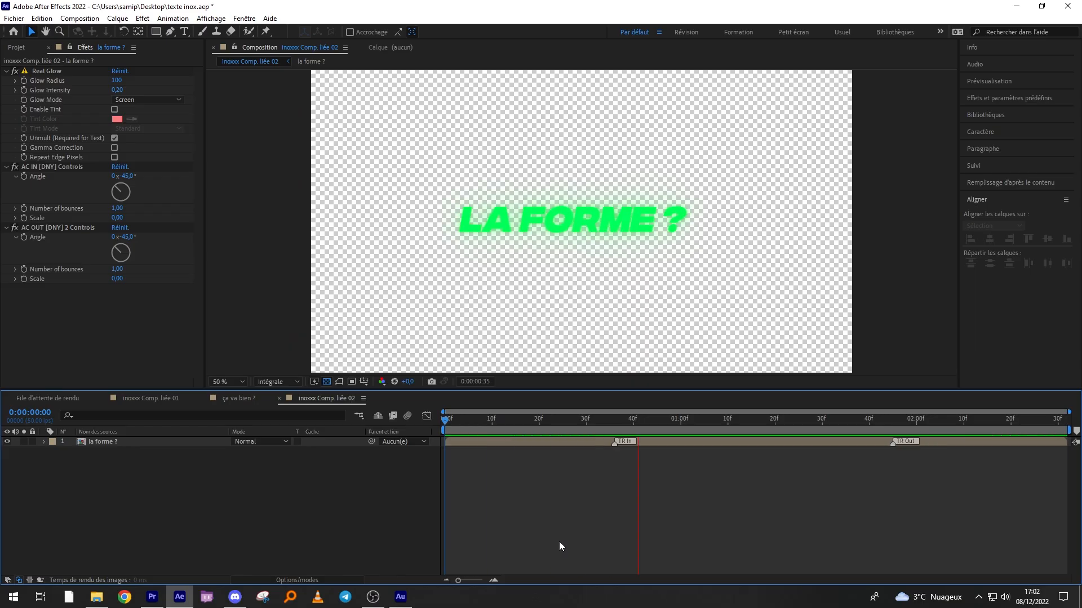
{"action": "key", "text": "space"}
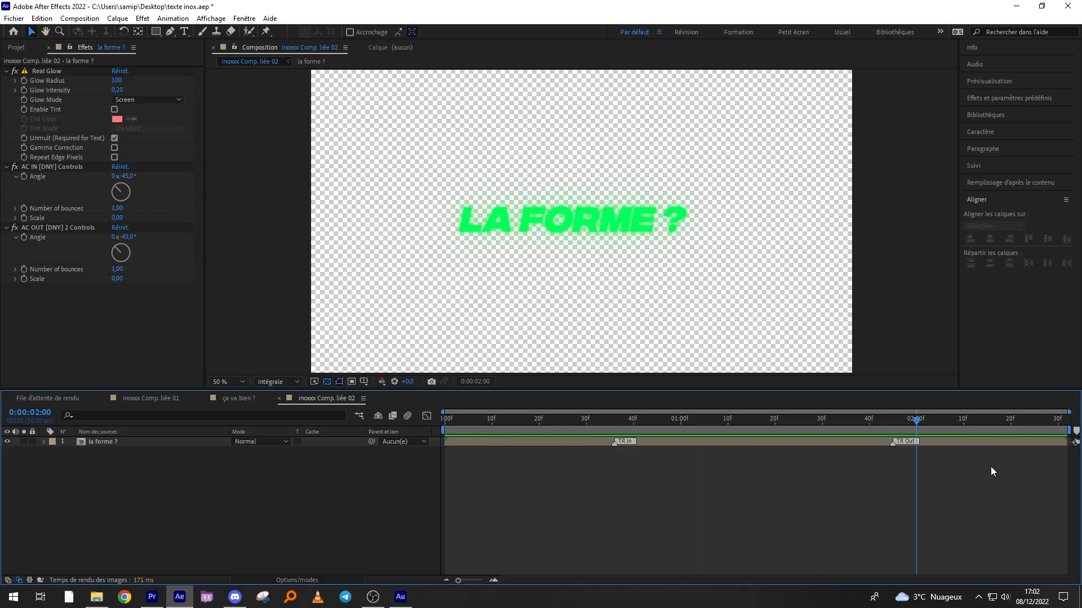
Move the "la forme ?" layer's TR In marker to about frame 31 and TR Out marker to about frame 46, and preview the animation
{"action": "left_click", "coordinate": [900, 445]}
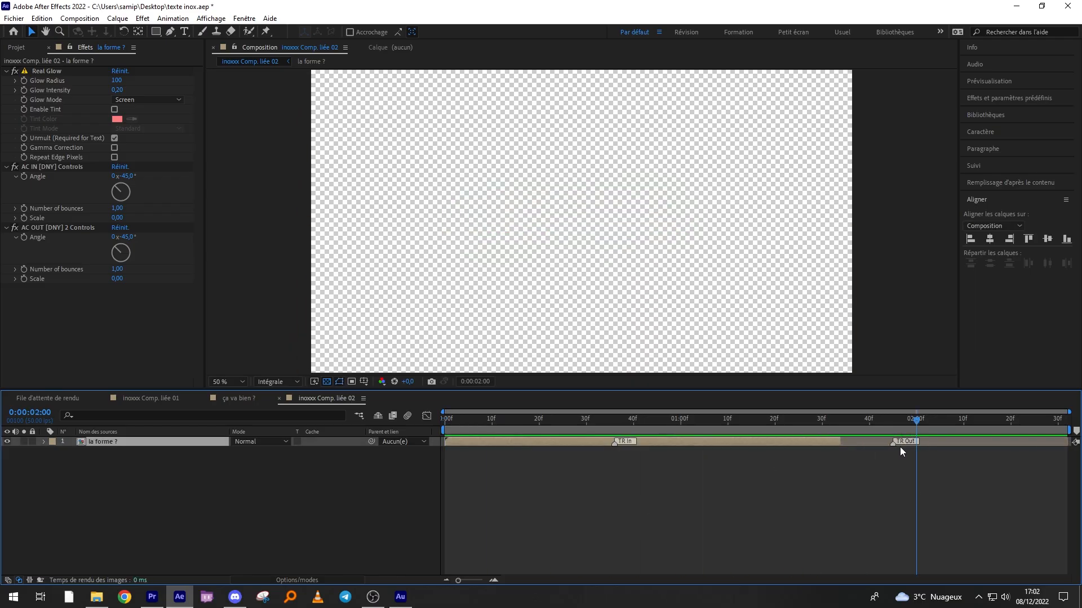
{"action": "left_click_drag", "start_coordinate": [900, 447], "coordinate": [592, 444]}
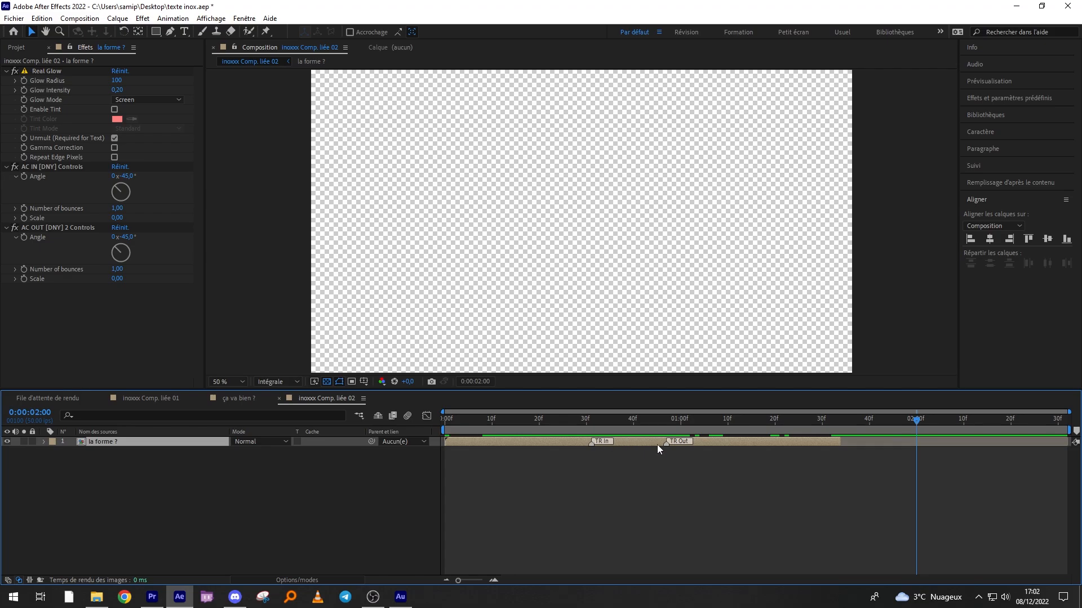
{"action": "left_click_drag", "start_coordinate": [667, 445], "coordinate": [661, 445]}
{"action": "key", "text": "Home"}
{"action": "key", "text": "space"}
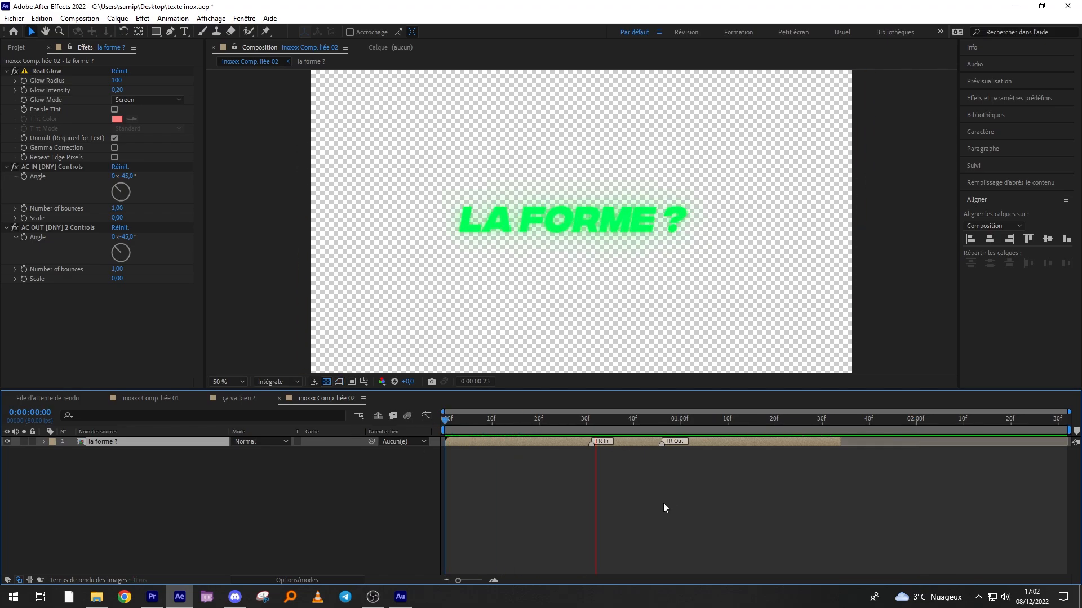
{"action": "key", "text": "space"}
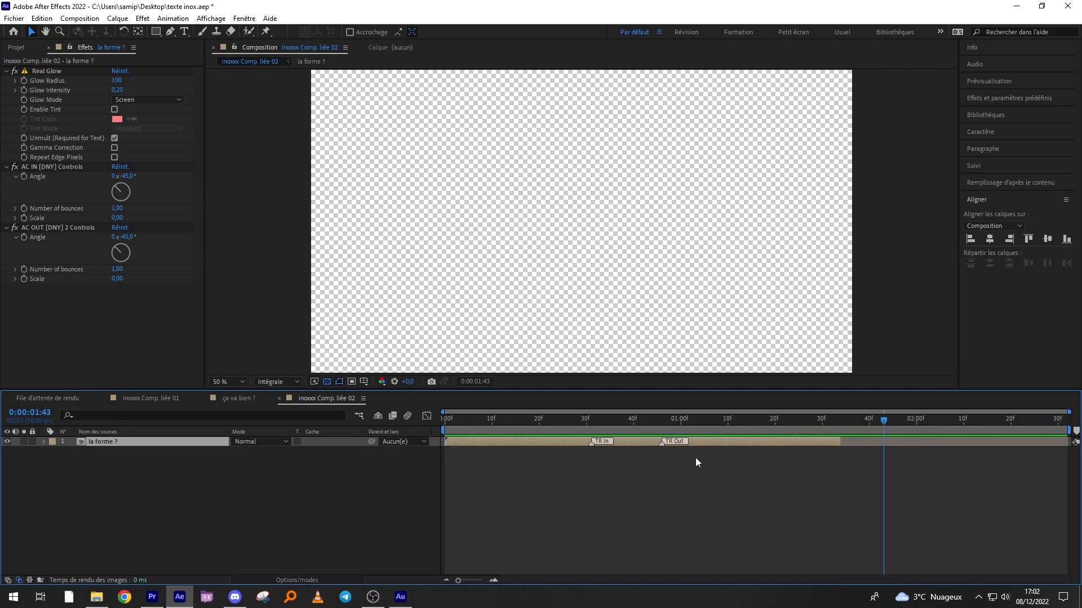
Save the After Effects project, switch to Premiere Pro and trim the linked compositions on V3 and V2 to the end of the video clip
{"action": "left_click", "coordinate": [853, 455]}
{"action": "key", "text": "ctrl+s"}
{"action": "key", "text": "alt+Tab"}
{"action": "left_click_drag", "start_coordinate": [782, 440], "coordinate": [618, 440]}
{"action": "left_click_drag", "start_coordinate": [676, 453], "coordinate": [615, 454]}
Scale the "la forme ?" composition on V3 to about 81,9 % and move it to about 1139,1 by 643,5 in the frame
{"action": "left_click", "coordinate": [598, 440]}
{"action": "left_click", "coordinate": [584, 388]}
{"action": "left_click", "coordinate": [51, 112]}
{"action": "left_click_drag", "start_coordinate": [616, 229], "coordinate": [685, 260]}
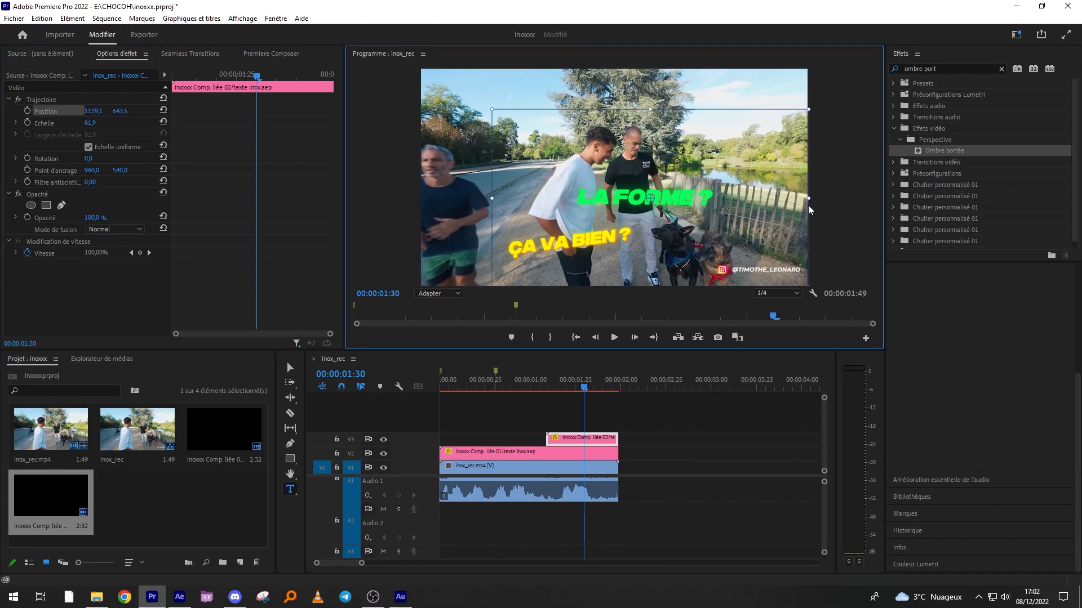
Scale the "ça va bien ?" composition on V2 to about 75,8 % and move it to about 649,3 by 861,8
{"action": "left_click", "coordinate": [490, 388]}
{"action": "left_click", "coordinate": [520, 466]}
{"action": "left_click", "coordinate": [520, 451]}
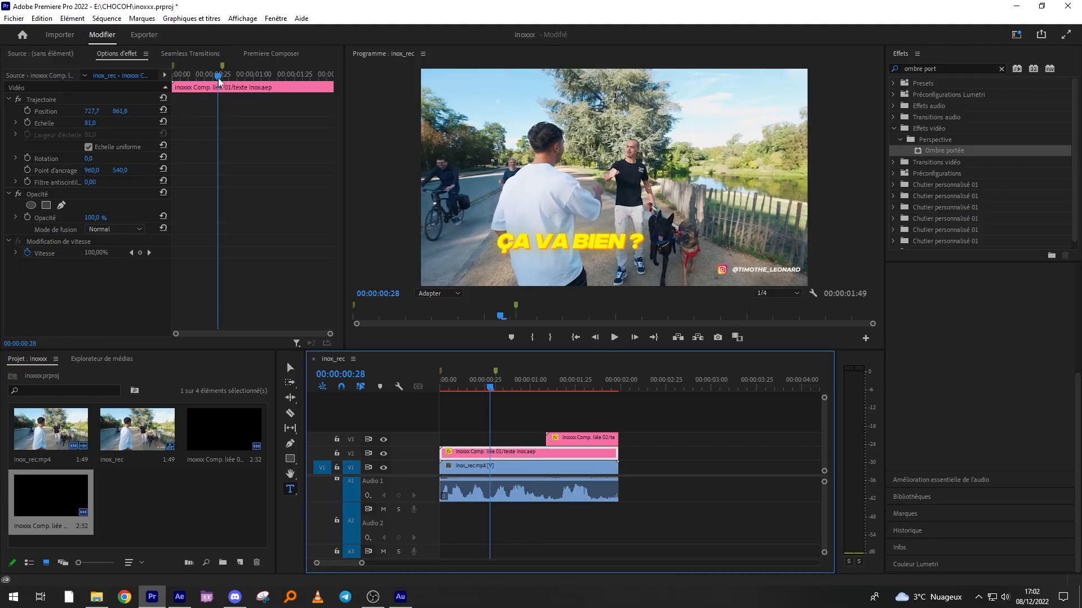
{"action": "left_click", "coordinate": [467, 387]}
{"action": "left_click_drag", "start_coordinate": [721, 246], "coordinate": [708, 245]}
Play the sequence from the start to check the placement and timing of both titles
{"action": "left_click", "coordinate": [441, 388]}
{"action": "left_click", "coordinate": [736, 440]}
{"action": "key", "text": "space"}
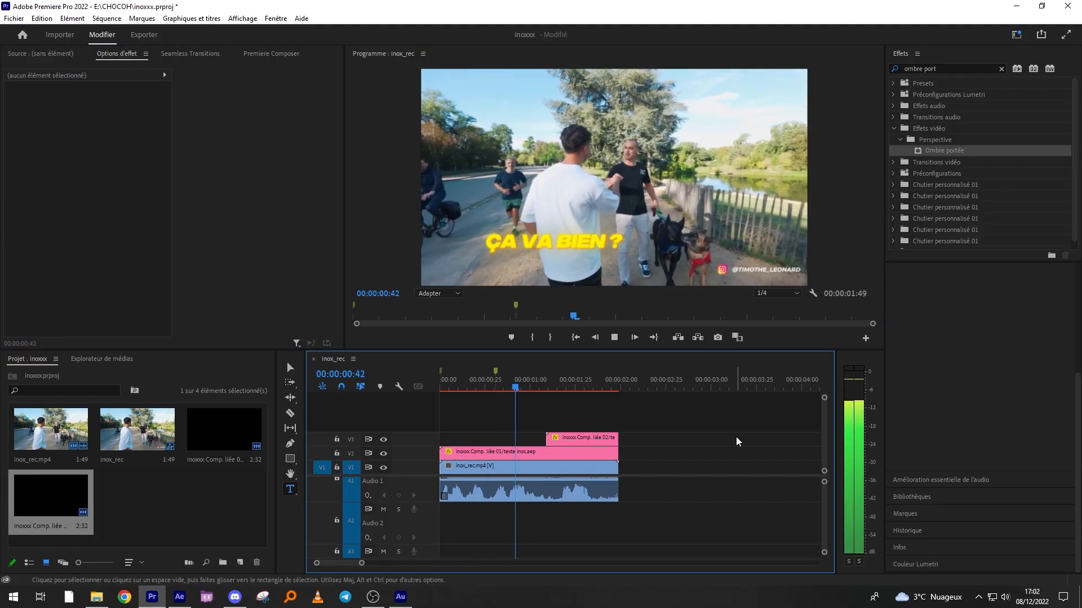
Make the "la forme ?" composition on V3 start at the marker near 00:00:00:31 and play the sequence to check its timing
{"action": "left_click_drag", "start_coordinate": [573, 443], "coordinate": [618, 438]}
{"action": "key", "text": "v"}
{"action": "key", "text": "space"}
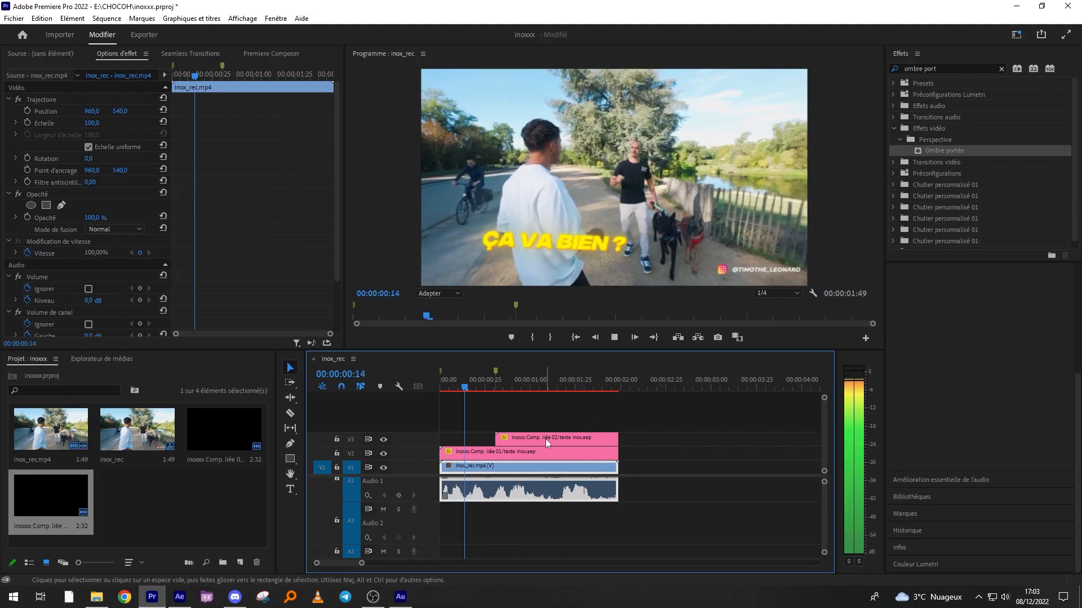
{"action": "key", "text": "space"}
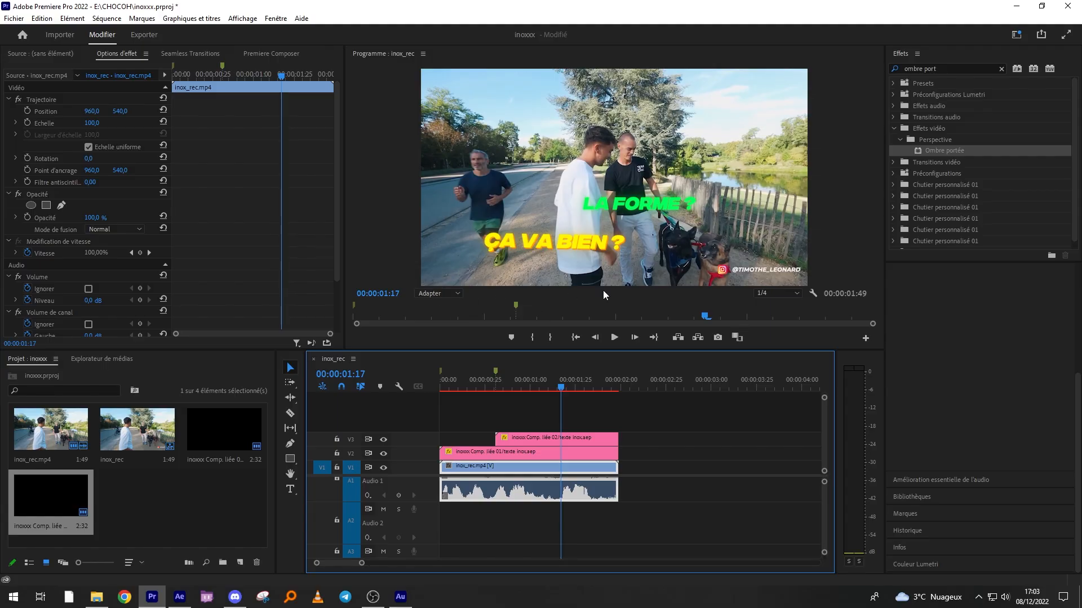
Search the effects for "ombre port" and apply Ombre portée to the "la forme ?" composition on V3
{"action": "left_click", "coordinate": [585, 437]}
{"action": "left_click", "coordinate": [938, 68]}
{"action": "key", "text": "BackSpace"}
{"action": "key", "text": "BackSpace"}
{"action": "key", "text": "BackSpace"}
{"action": "key", "text": "BackSpace"}
{"action": "key", "text": "BackSpace"}
{"action": "key", "text": "BackSpace"}
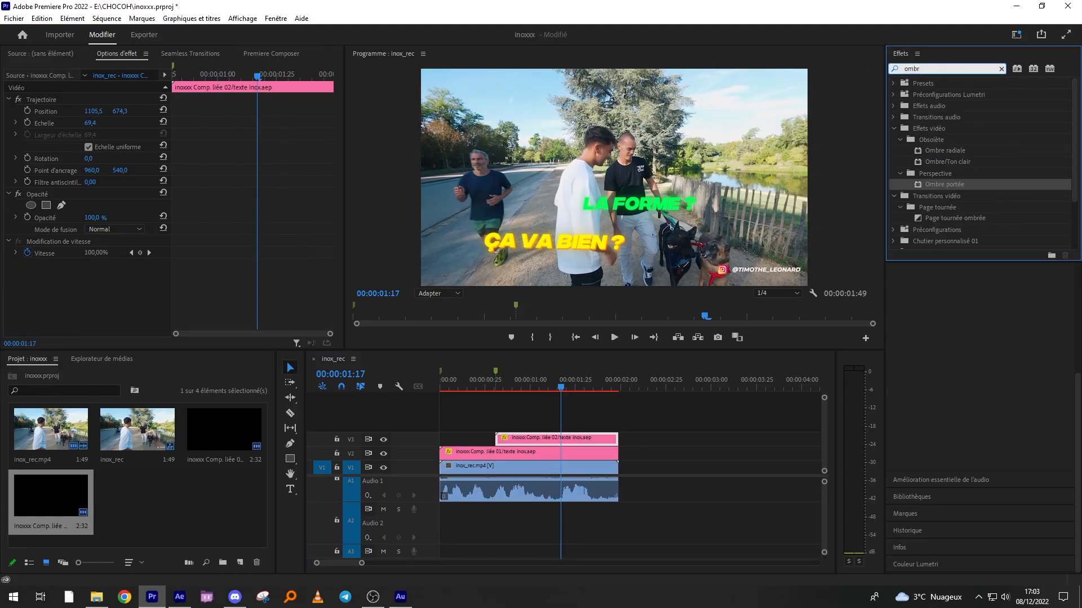
{"action": "type", "text": "e port"}
{"action": "left_click_drag", "start_coordinate": [965, 157], "coordinate": [573, 441]}
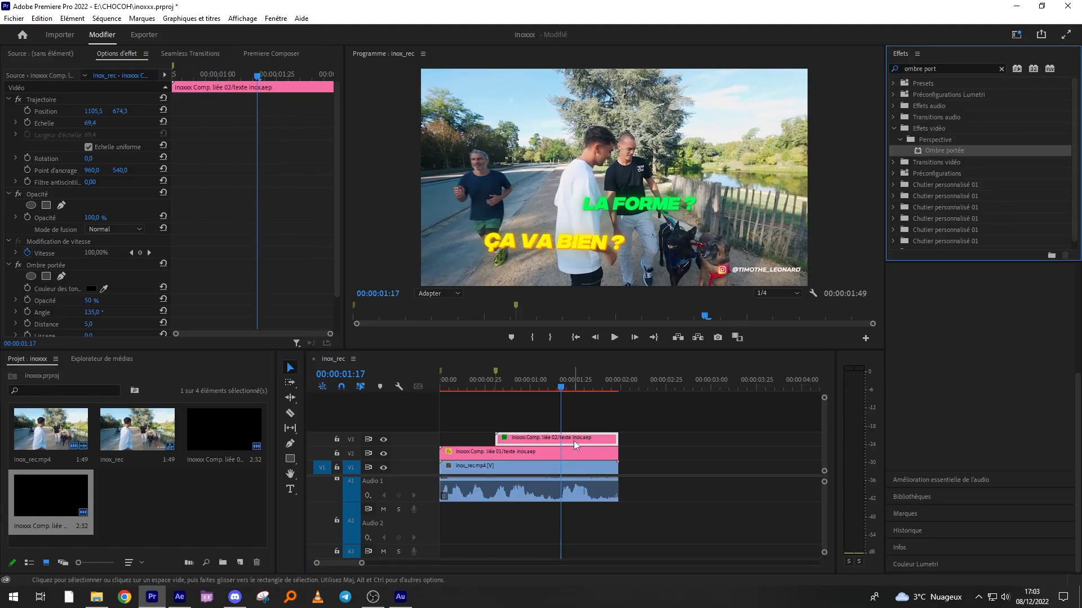
Compare the "la forme ?" title with its Ombre portée effect on and off, trying a 50 % program preview zoom
{"action": "left_click", "coordinate": [438, 292]}
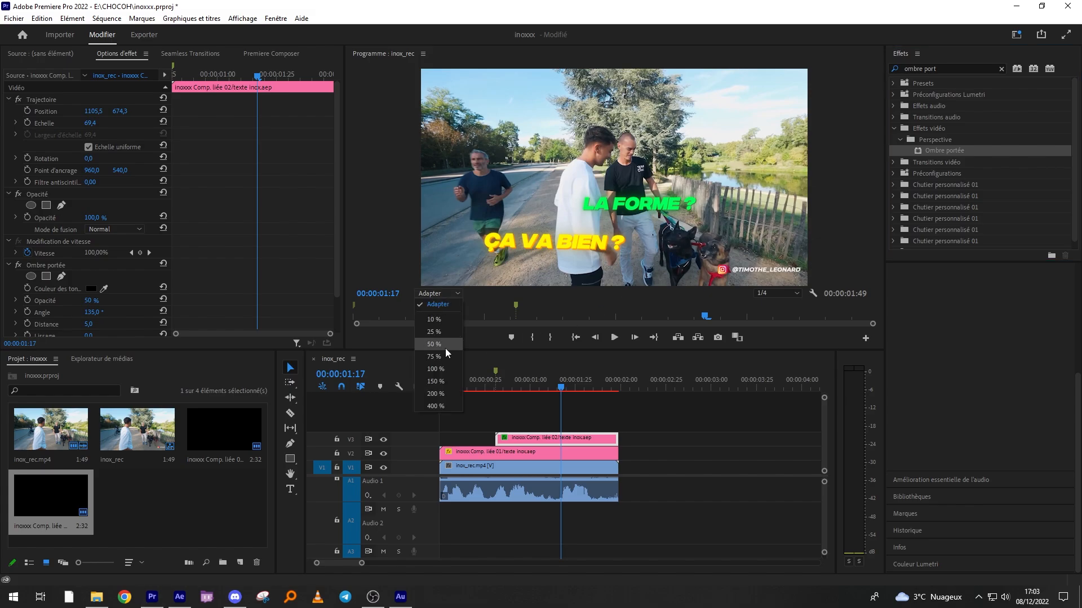
{"action": "left_click", "coordinate": [445, 348]}
{"action": "left_click", "coordinate": [19, 266]}
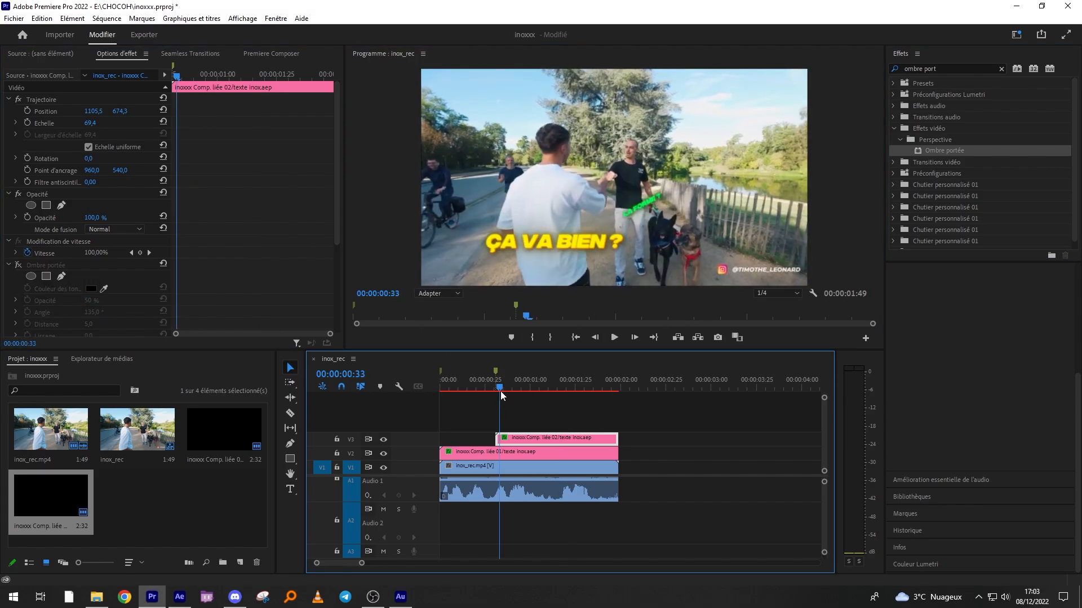
Search the effects for "3D SIMPLE" and apply 3D simple to the linked title composition
{"action": "left_click", "coordinate": [451, 466]}
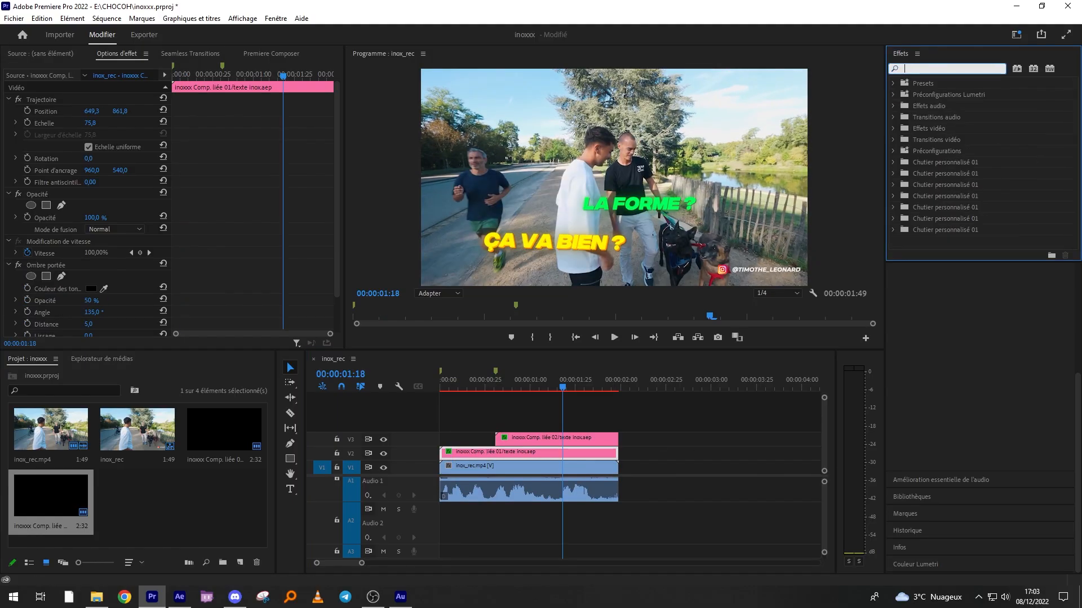
{"action": "type", "text": "3D SIMPLE"}
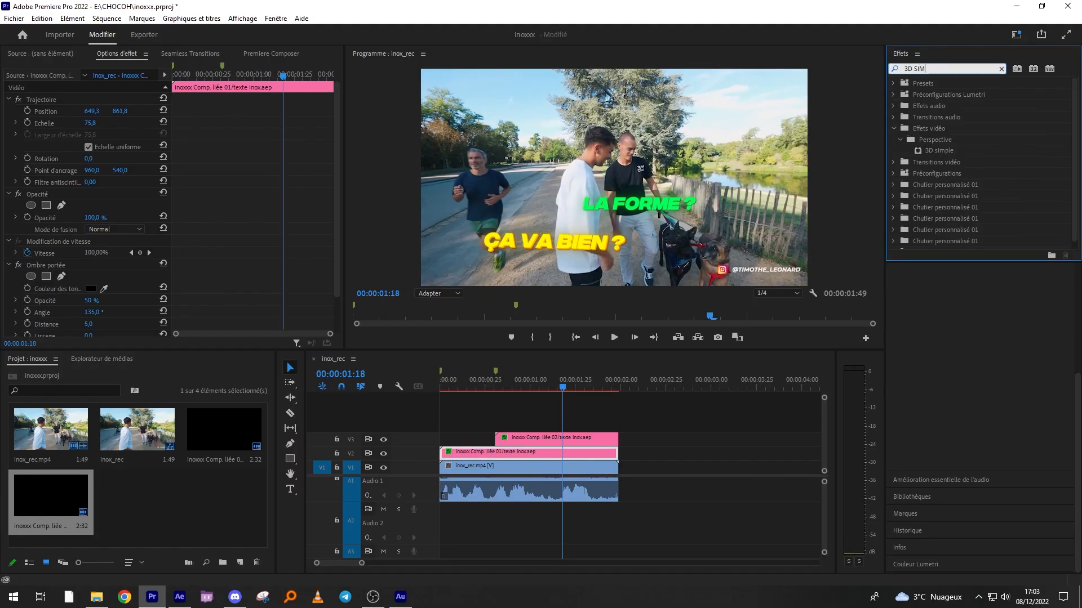
{"action": "left_click_drag", "start_coordinate": [938, 150], "coordinate": [584, 447]}
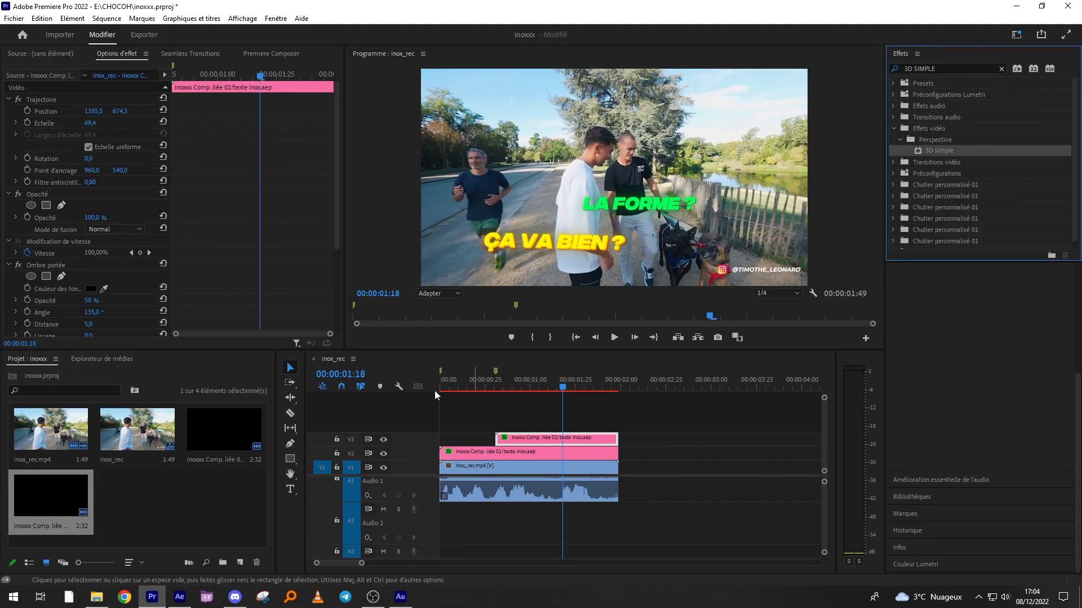
Set 3D simple on the V3 composition to about -21° horizontal and -29° vertical rotation, and give the V2 composition the same tilt
{"action": "scroll", "coordinate": [335, 188], "scroll_direction": "down", "scroll_amount": 5}
{"action": "mouse_move", "coordinate": [91, 271]}
{"action": "left_mouse_down"}
{"action": "mouse_move", "coordinate": [104, 271]}
{"action": "mouse_move", "coordinate": [71, 259]}
{"action": "mouse_move", "coordinate": [72, 271]}
{"action": "left_mouse_up"}
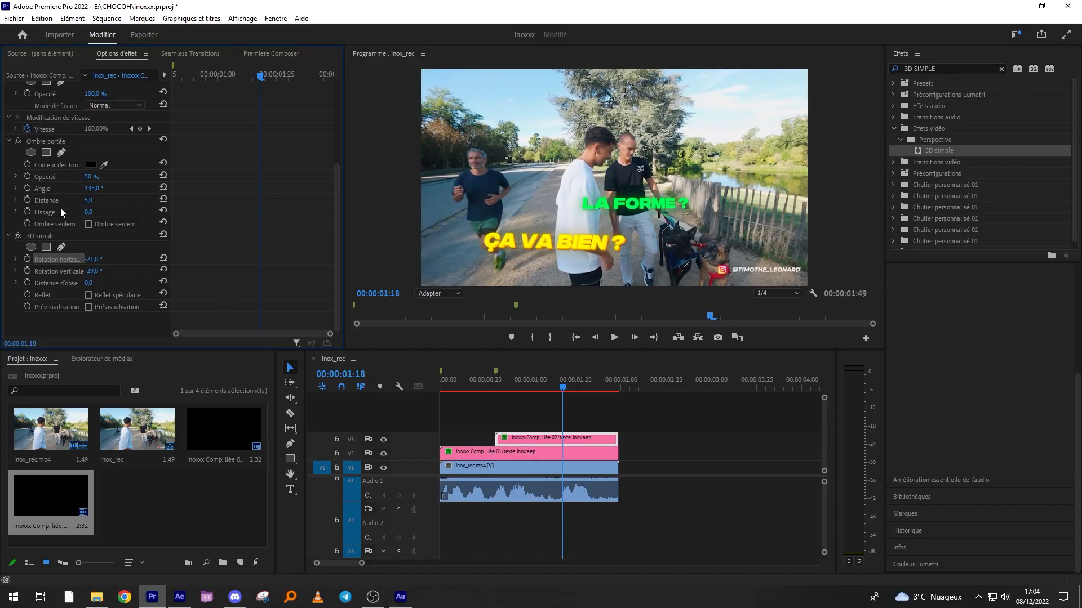
{"action": "left_click", "coordinate": [486, 452]}
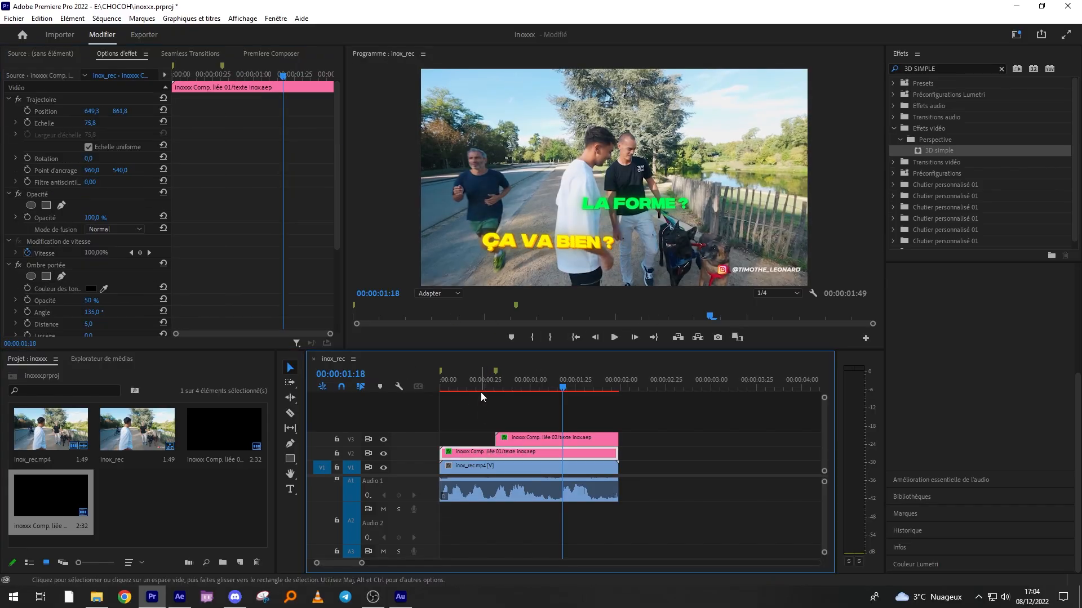
Play back the sequence from the start to review the tilted, shadowed titles over the clip
{"action": "left_click_drag", "start_coordinate": [478, 386], "coordinate": [403, 384]}
{"action": "key", "text": "space"}
{"action": "key", "text": "space"}
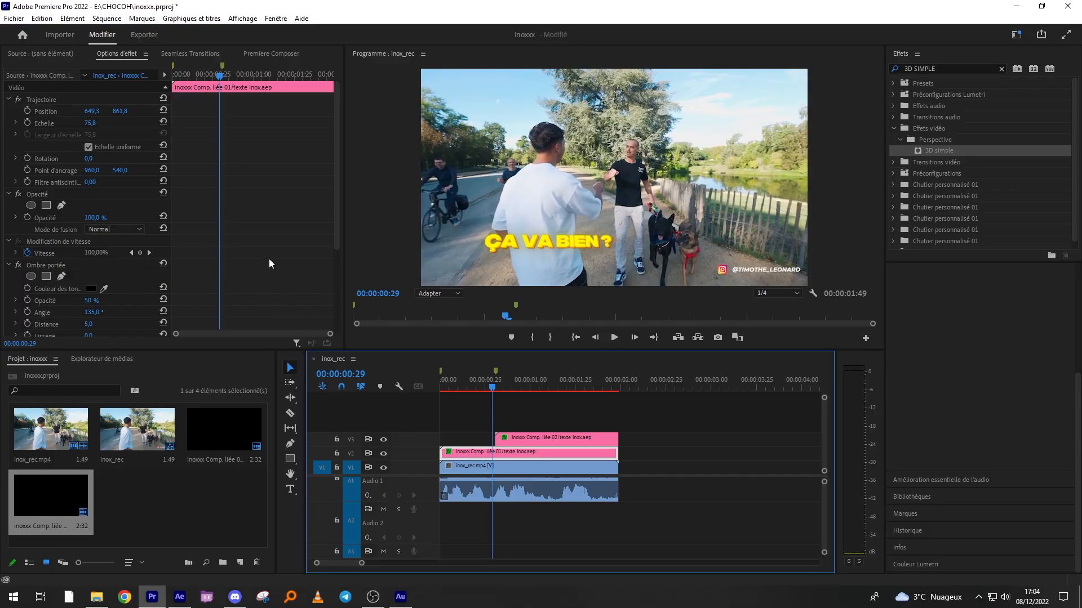
{"action": "scroll", "coordinate": [267, 260], "scroll_direction": "down", "scroll_amount": 5}
{"action": "left_click_drag", "start_coordinate": [91, 271], "coordinate": [87, 271]}
{"action": "left_click_drag", "start_coordinate": [543, 387], "coordinate": [437, 401]}
{"action": "key", "text": "space"}
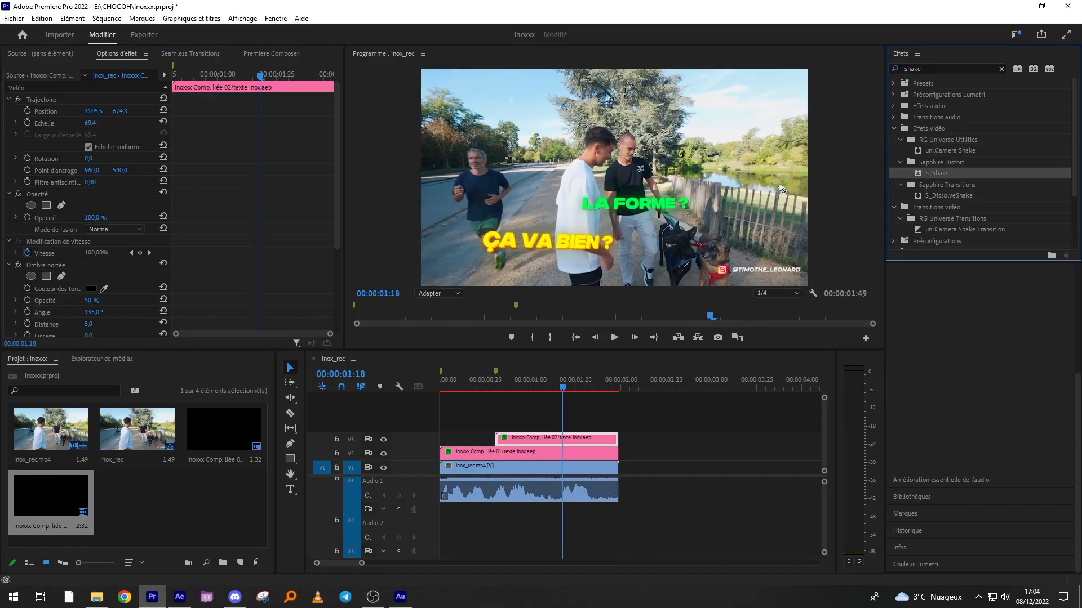
Apply the S_Shake effect to the "la forme ?" composition on V3 and reduce its amplitude to 0.2
{"action": "left_click_drag", "start_coordinate": [781, 188], "coordinate": [569, 439]}
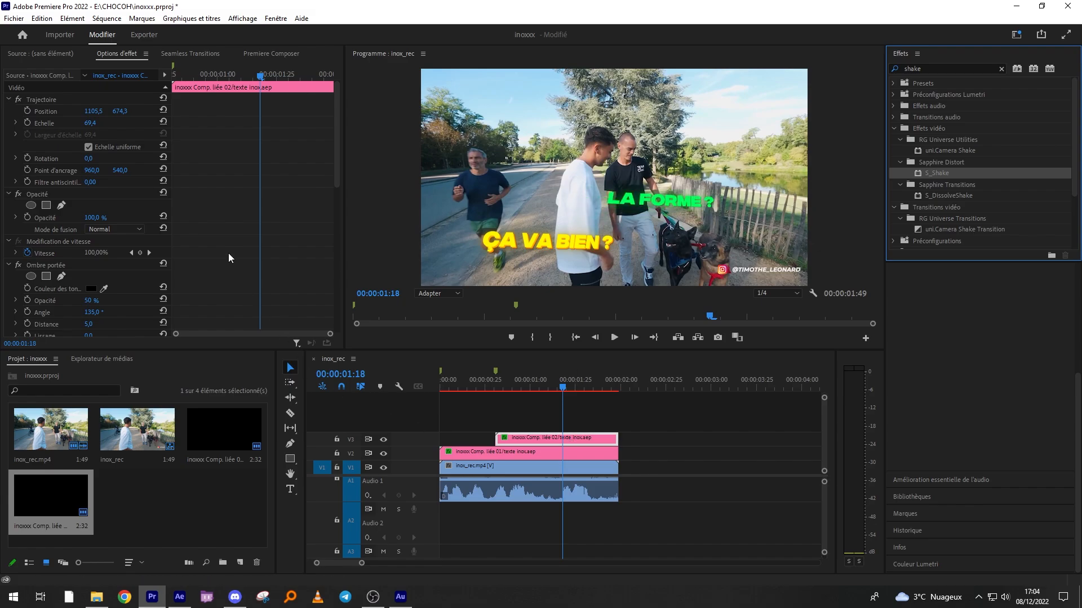
{"action": "scroll", "coordinate": [117, 275], "scroll_direction": "down", "scroll_amount": 5}
{"action": "scroll", "coordinate": [236, 237], "scroll_direction": "down", "scroll_amount": 6}
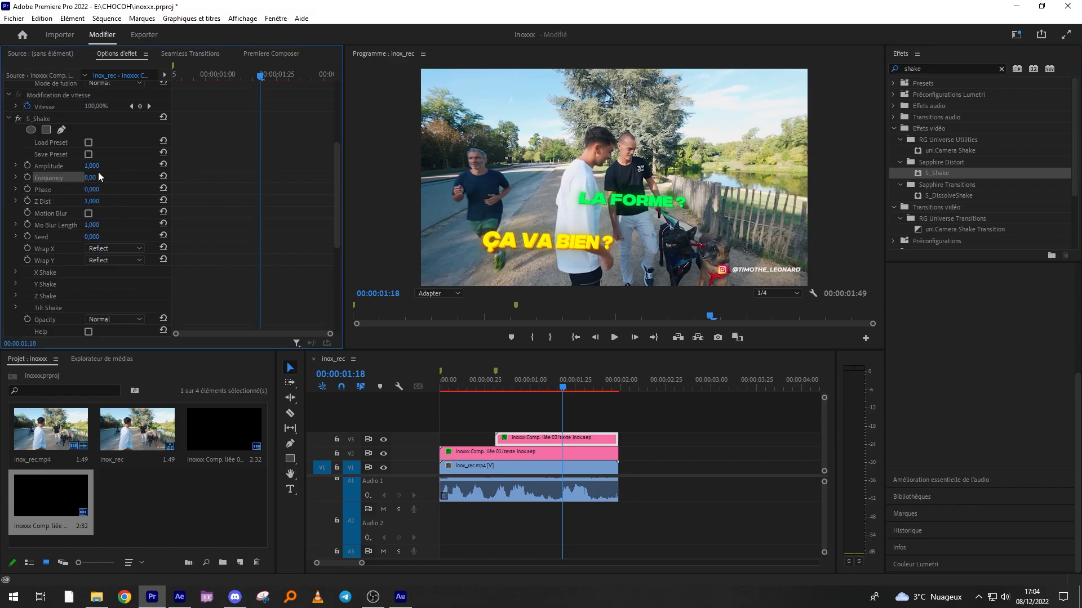
{"action": "left_click", "coordinate": [92, 165]}
{"action": "type", "text": "0.2"}
{"action": "key", "text": "Return"}
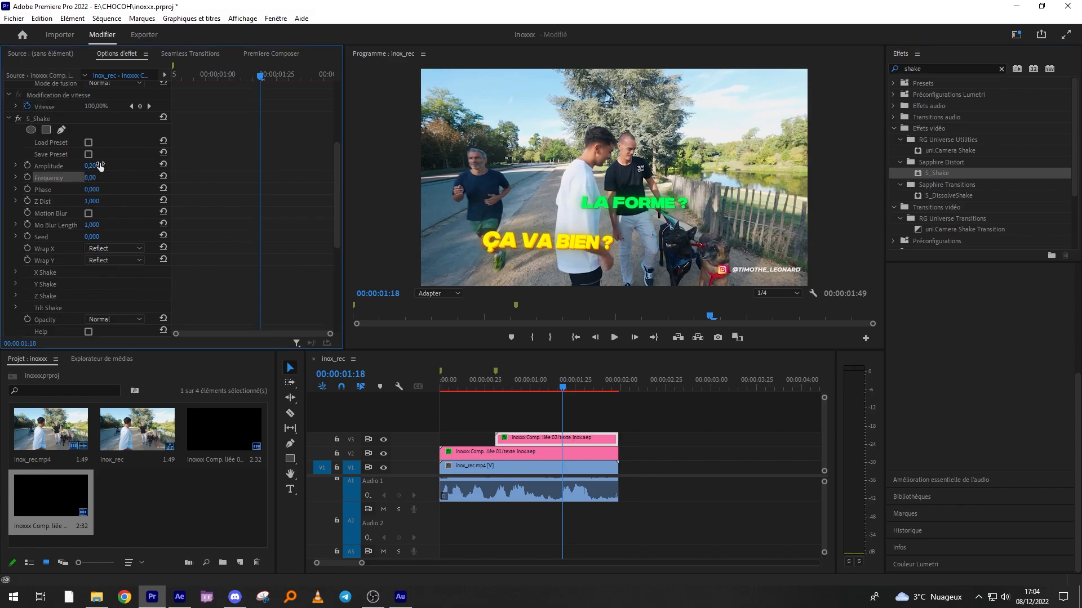
{"action": "type", "text": "1"}
{"action": "key", "text": "Return"}
Play back the sequence to review the shake on the "la forme ?" title
{"action": "left_click", "coordinate": [680, 411]}
{"action": "key", "text": "space"}
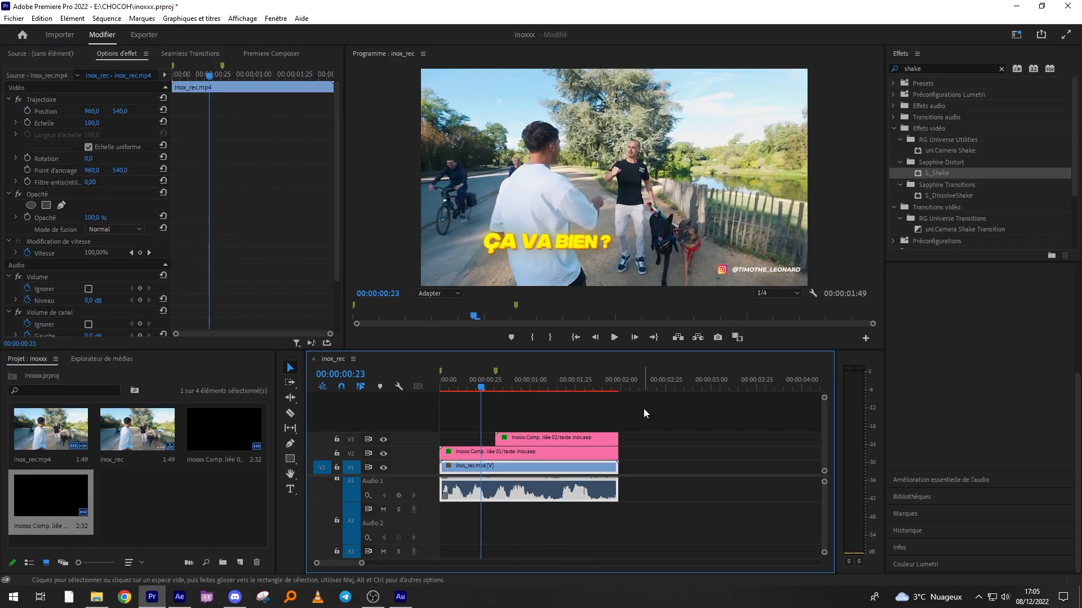
{"action": "key", "text": "space"}
{"action": "key", "text": "space"}
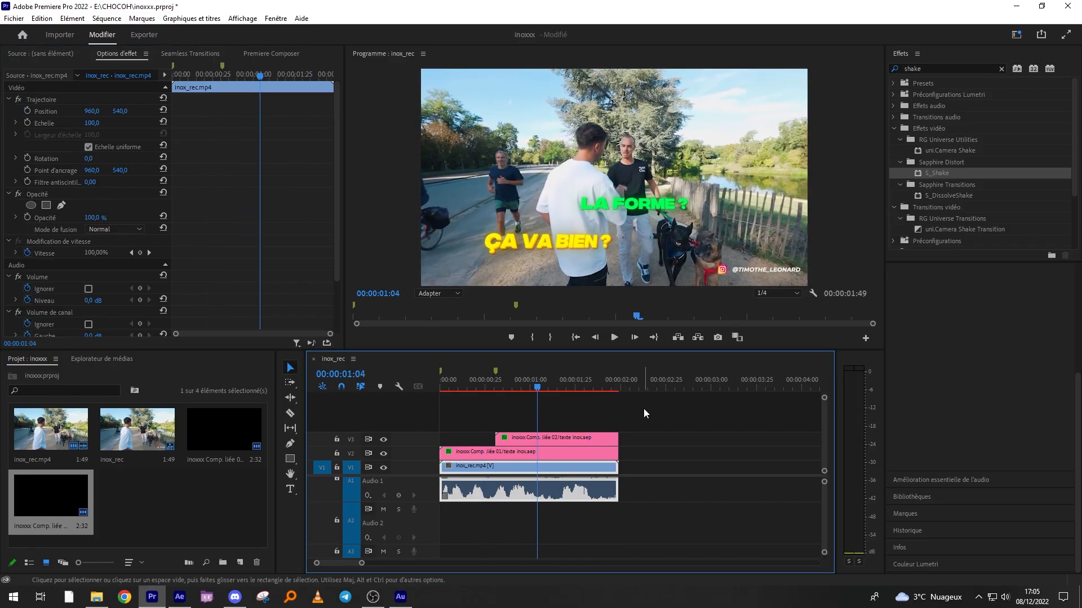